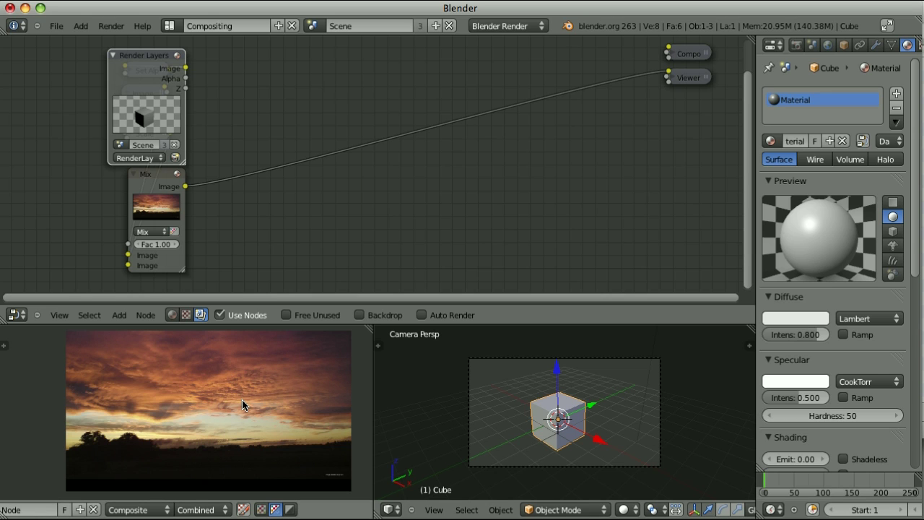
# - Render the cube scene and add a Mix node to the middle of the compositing node tree
pyautogui.press('F12')
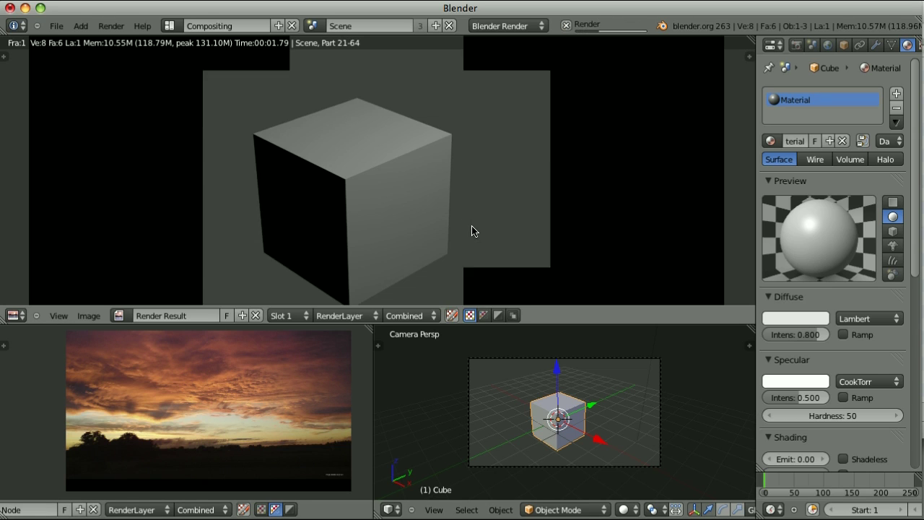
pyautogui.press('Escape')
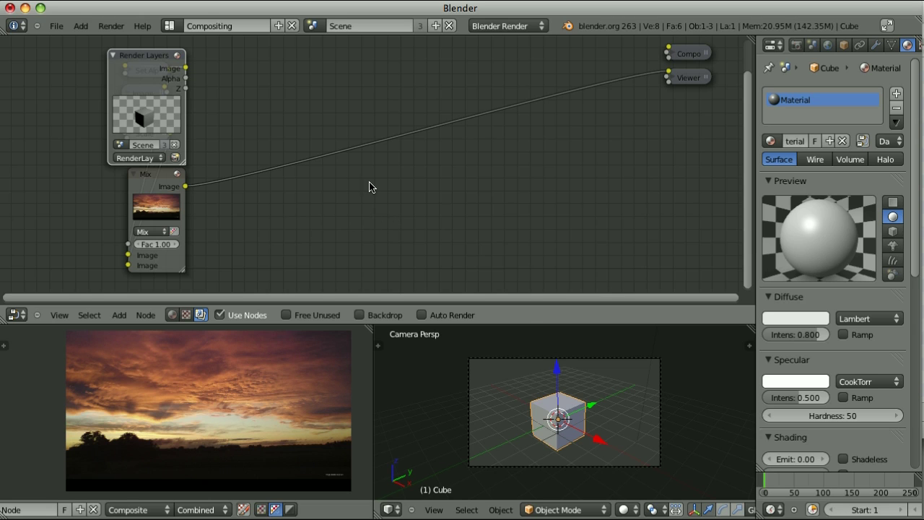
pyautogui.hotkey('shift', 'a')
pyautogui.moveTo(359, 115)
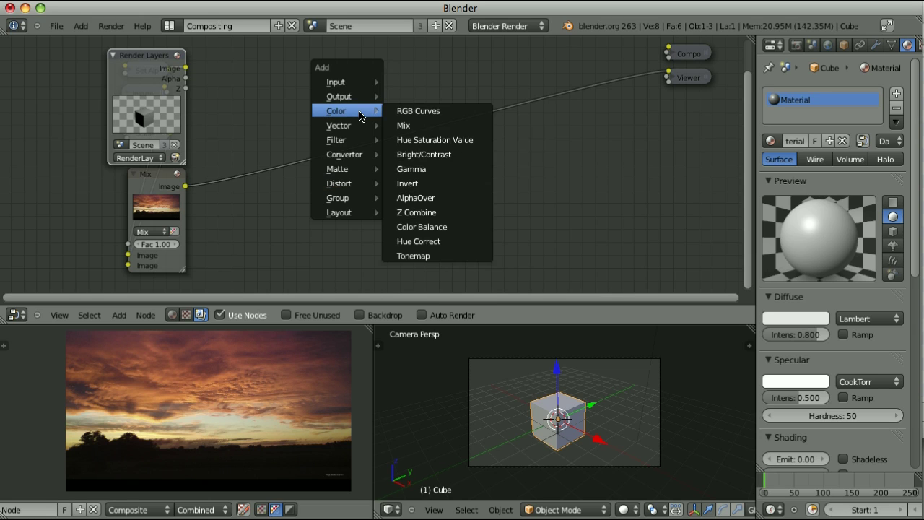
pyautogui.click(404, 125)
pyautogui.click(397, 209)
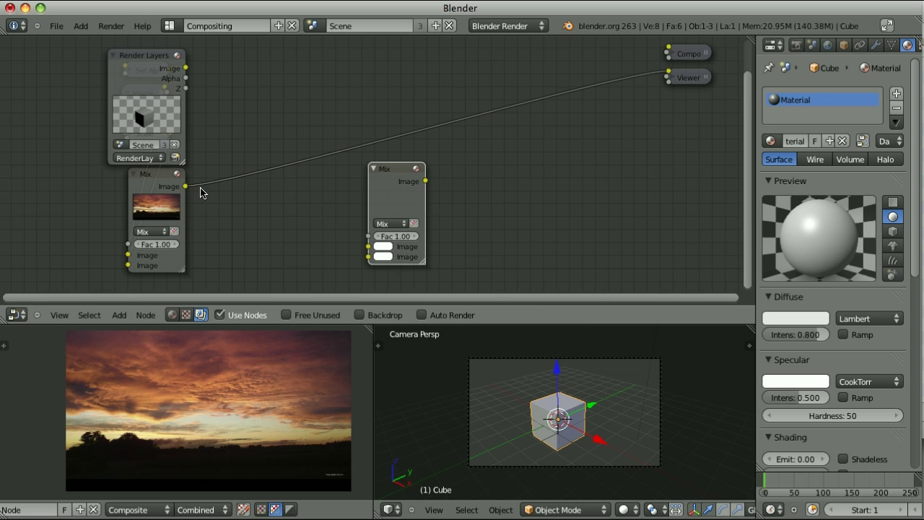
# - Connect the sunset Mix output and the Render Layers Image to the new Mix node's two Image inputs and view its output
pyautogui.moveTo(185, 187); pyautogui.dragTo(368, 247)
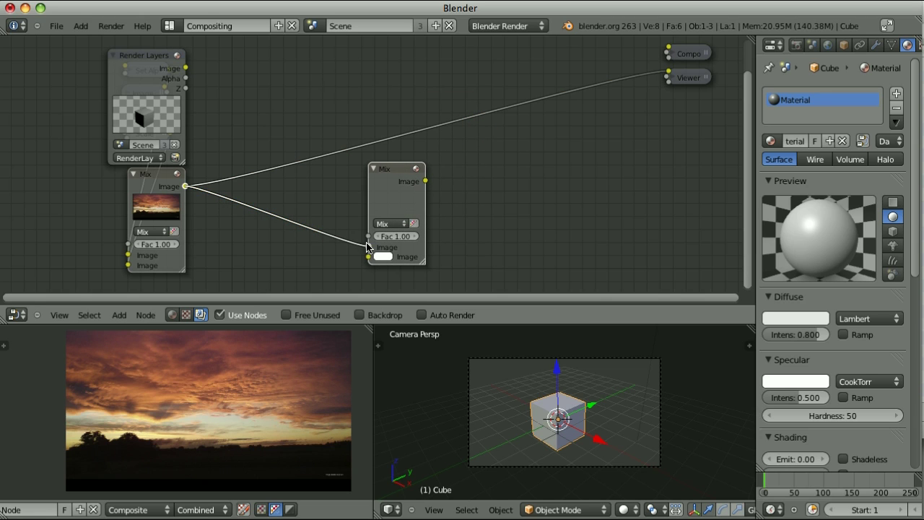
pyautogui.moveTo(187, 68); pyautogui.dragTo(368, 258)
pyautogui.keyDown('ctrl'); pyautogui.keyDown('shift'); pyautogui.click(384, 173); pyautogui.keyUp('shift'); pyautogui.keyUp('ctrl')
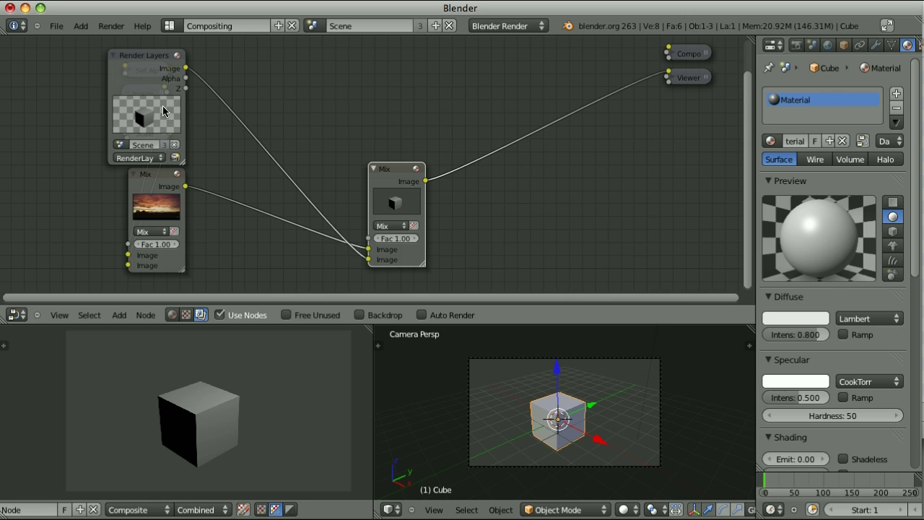
# - Enable the alpha option on the new Mix node and shift the node slightly closer to its source nodes
pyautogui.moveTo(185, 79); pyautogui.dragTo(361, 224)
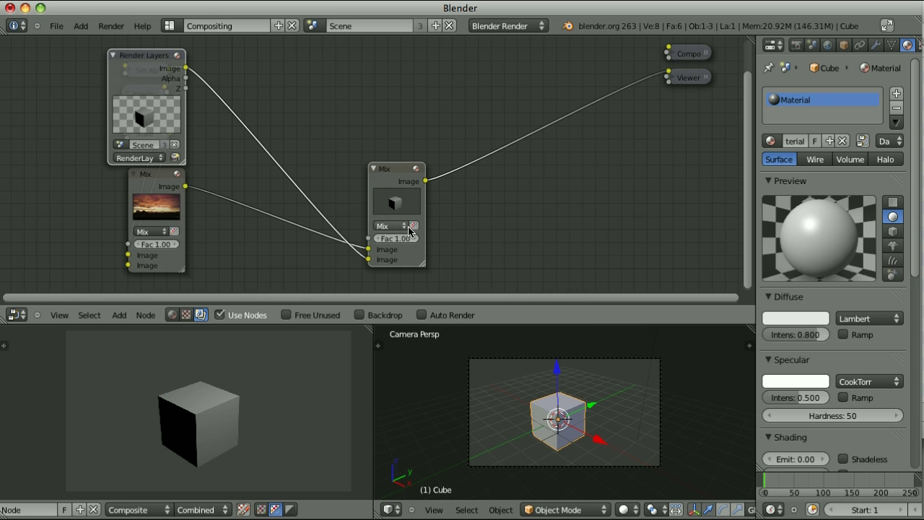
pyautogui.click(413, 227)
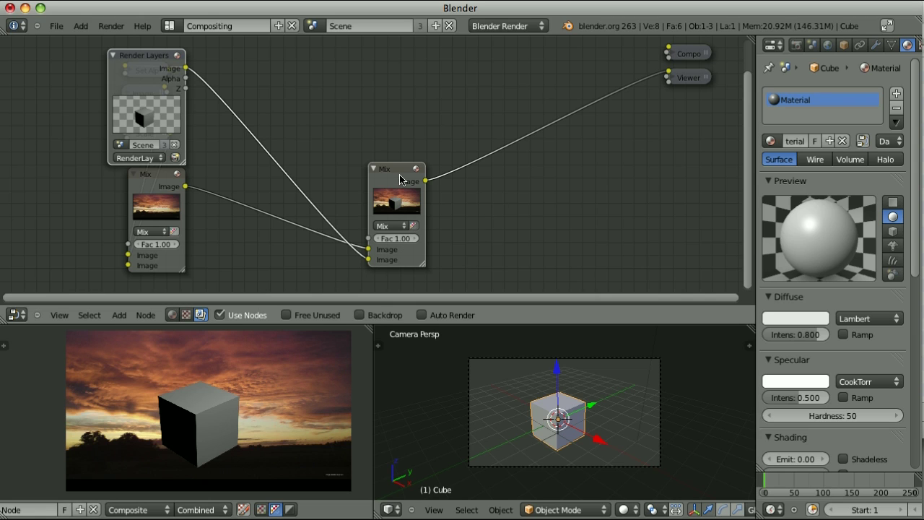
pyautogui.moveTo(401, 180); pyautogui.dragTo(390, 150)
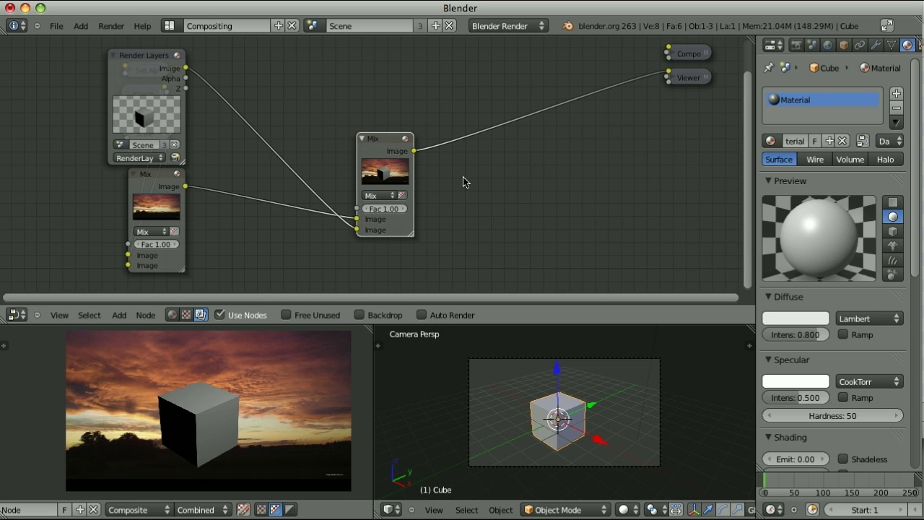
# - Replace the new Mix node with an AlphaOver node placed just beyond the source nodes
pyautogui.press('x')
pyautogui.hotkey('shift', 'a')
pyautogui.moveTo(463, 178)
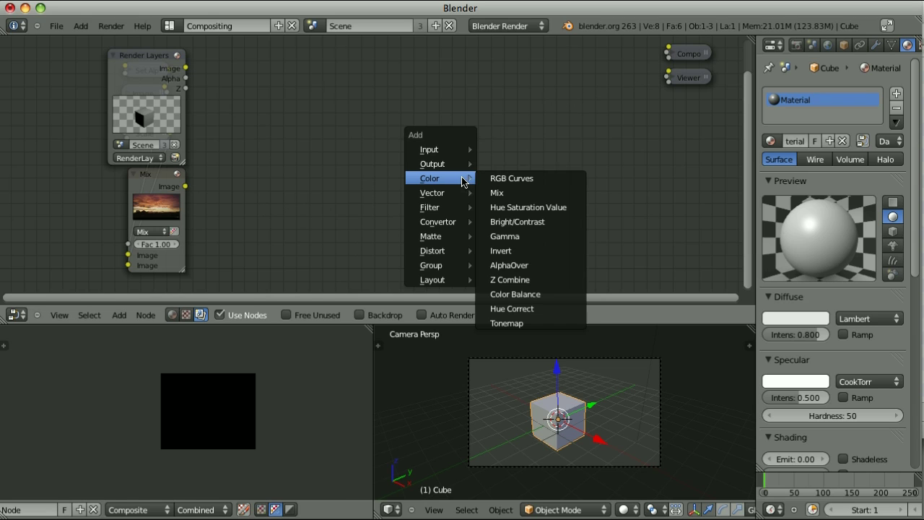
pyautogui.click(509, 265)
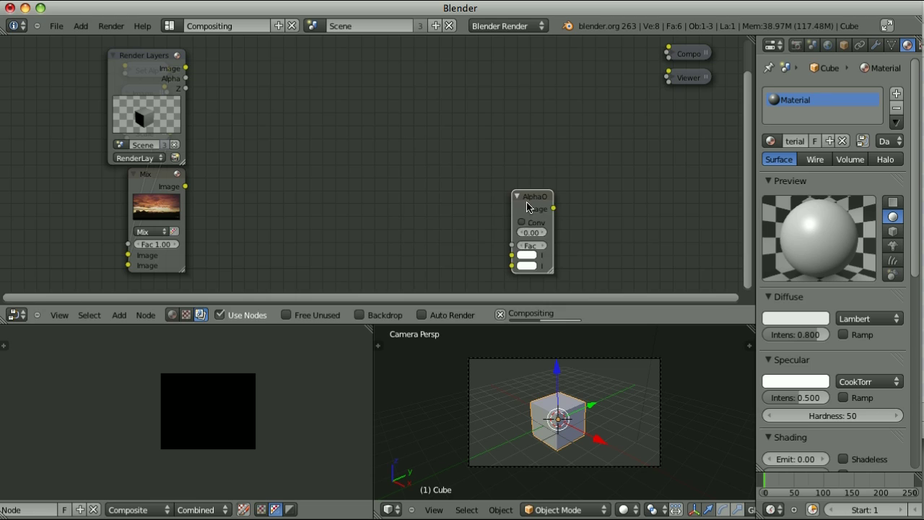
pyautogui.click(339, 133)
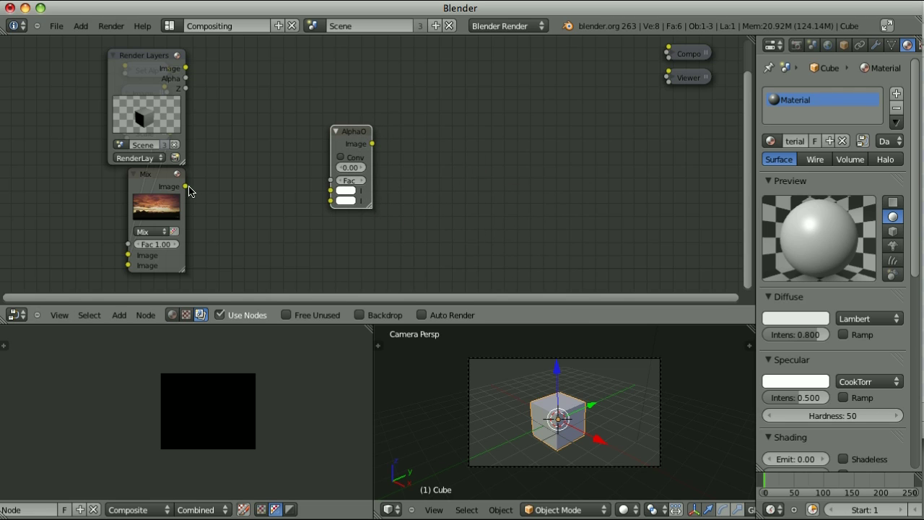
# - Connect the sunset Mix output and the Render Layers Image to the AlphaOver node's Image inputs and view its output
pyautogui.moveTo(185, 187); pyautogui.dragTo(331, 191)
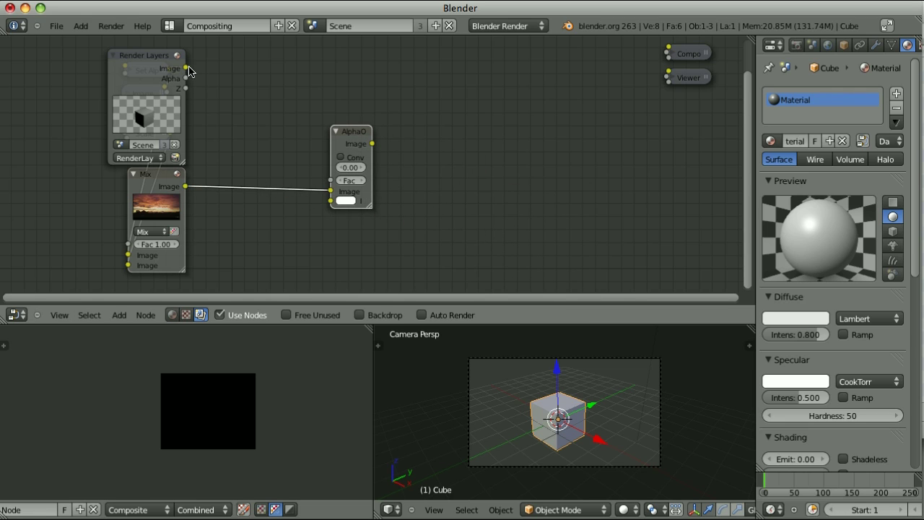
pyautogui.moveTo(187, 68); pyautogui.dragTo(331, 201)
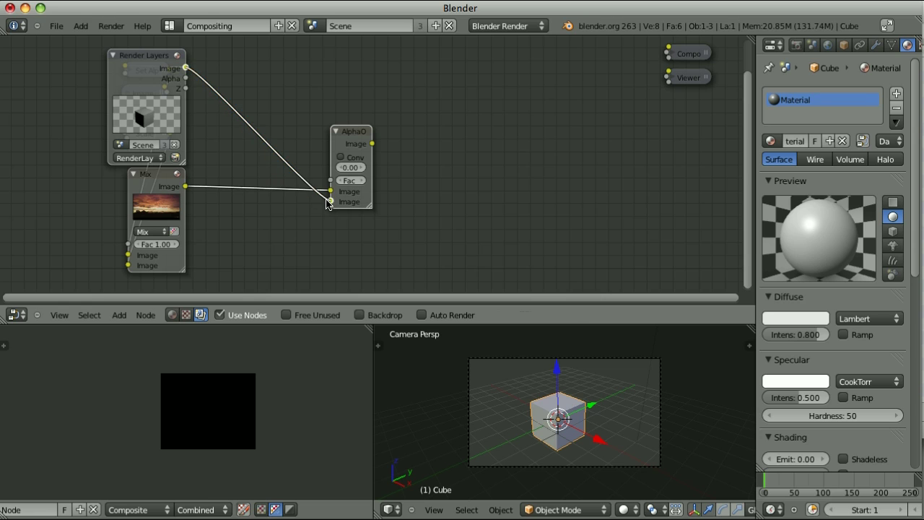
pyautogui.keyDown('ctrl'); pyautogui.keyDown('shift'); pyautogui.click(354, 136); pyautogui.keyUp('shift'); pyautogui.keyUp('ctrl')
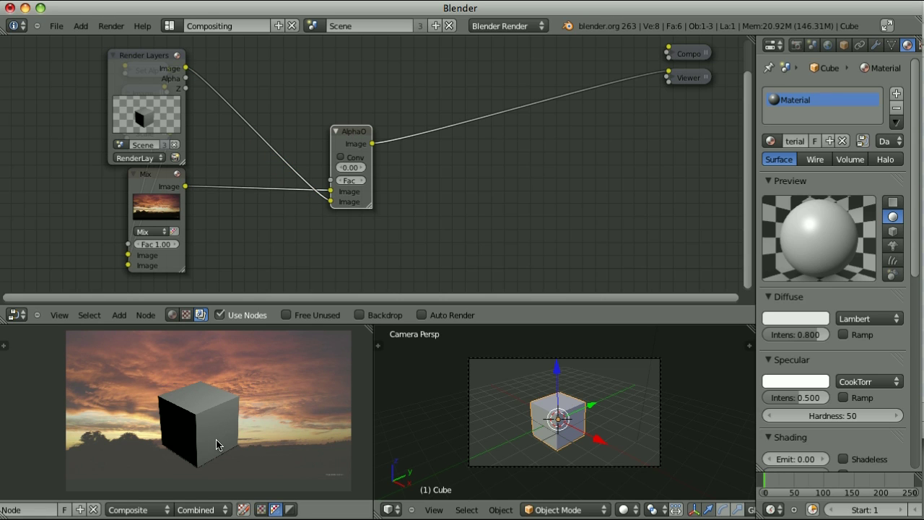
# - Enable Convert Pre on the AlphaOver node and widen the node to make its labels readable
pyautogui.click(342, 158)
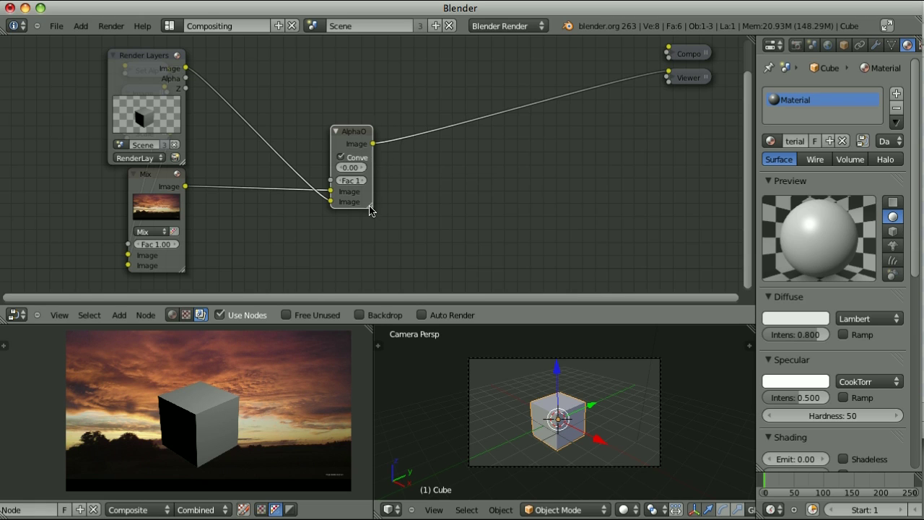
pyautogui.moveTo(371, 207); pyautogui.dragTo(419, 209)
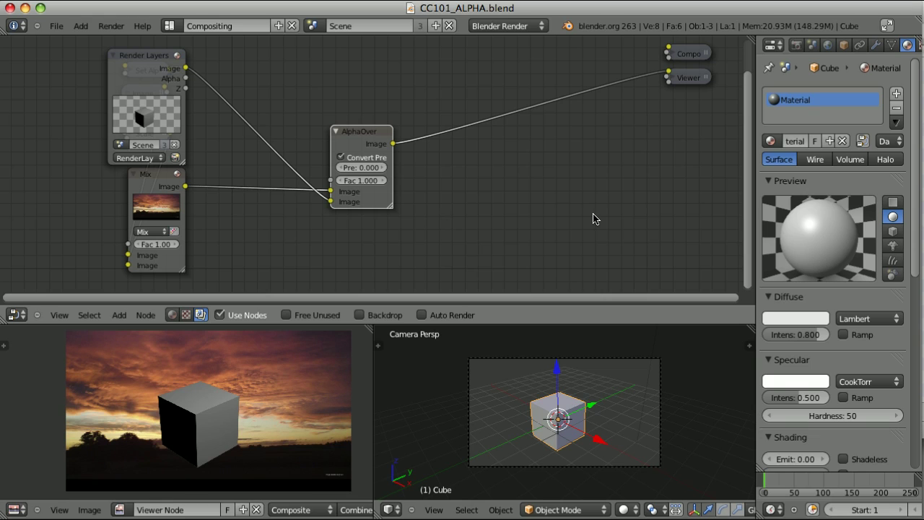
# - Set the World's horizon color to a bright blue
pyautogui.click(827, 45)
pyautogui.click(790, 287)
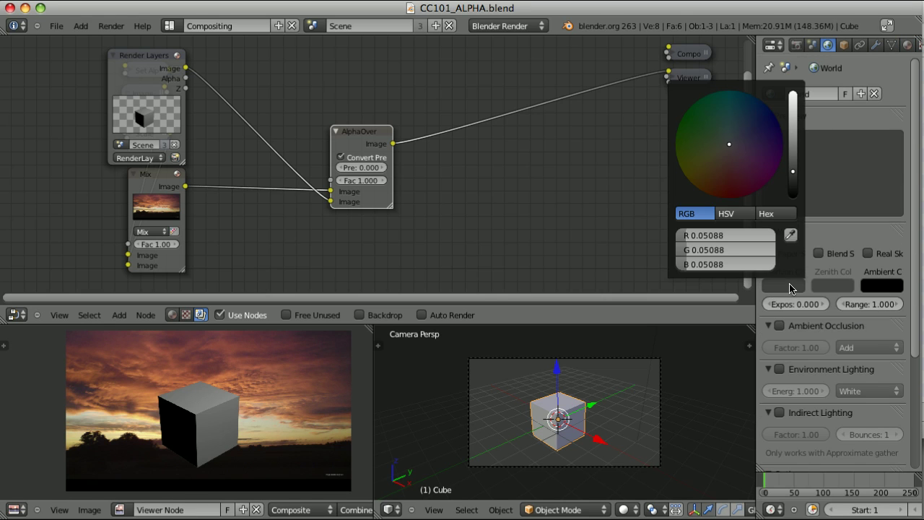
pyautogui.moveTo(758, 130); pyautogui.dragTo(804, 116)
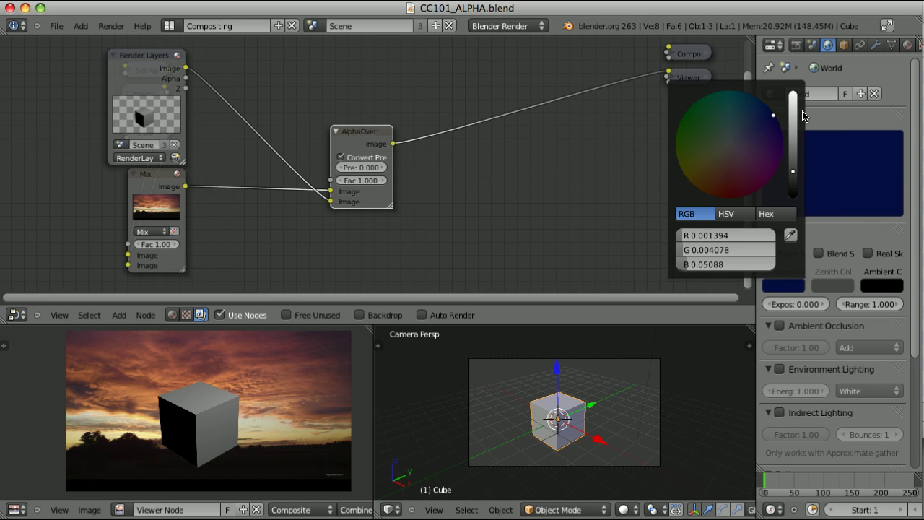
pyautogui.click(792, 117)
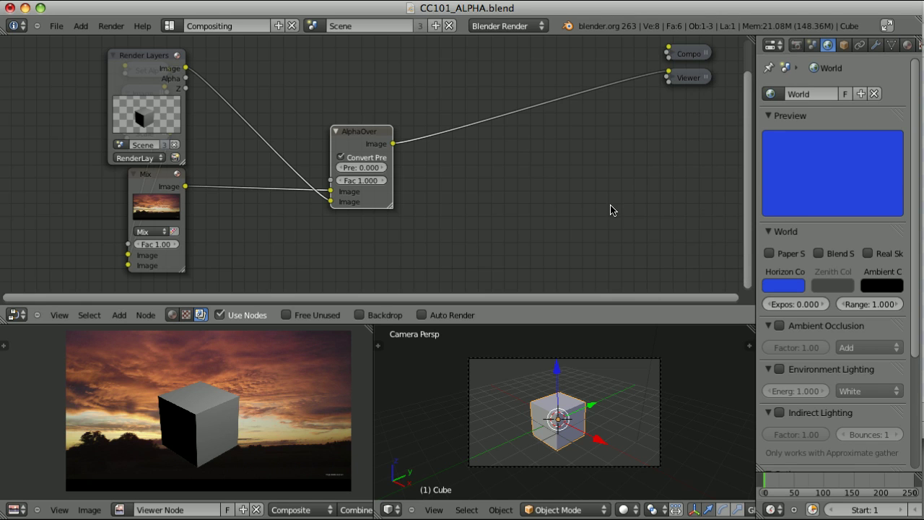
# - Re-render the scene and examine the cube's lower edges up close in the viewer image
pyautogui.press('F12')
pyautogui.press('Escape')
pyautogui.scroll(4, 201, 456)
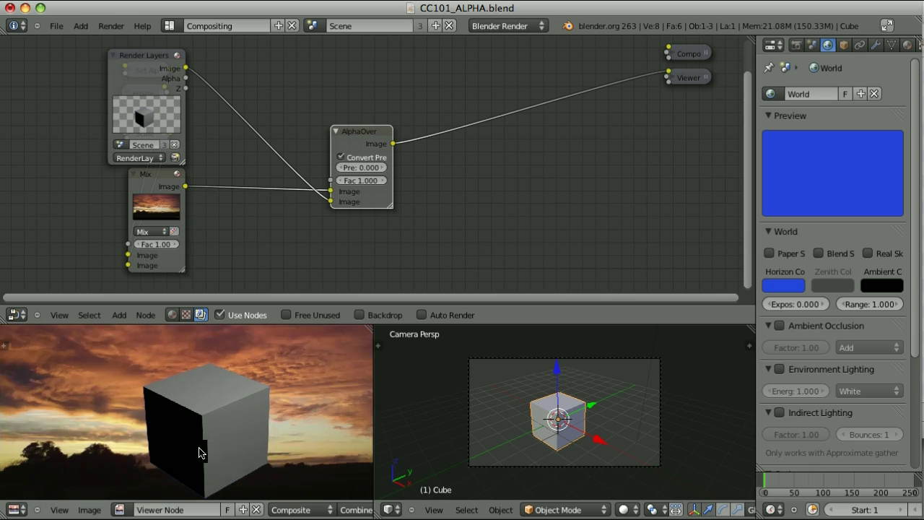
pyautogui.scroll(3, 201, 460)
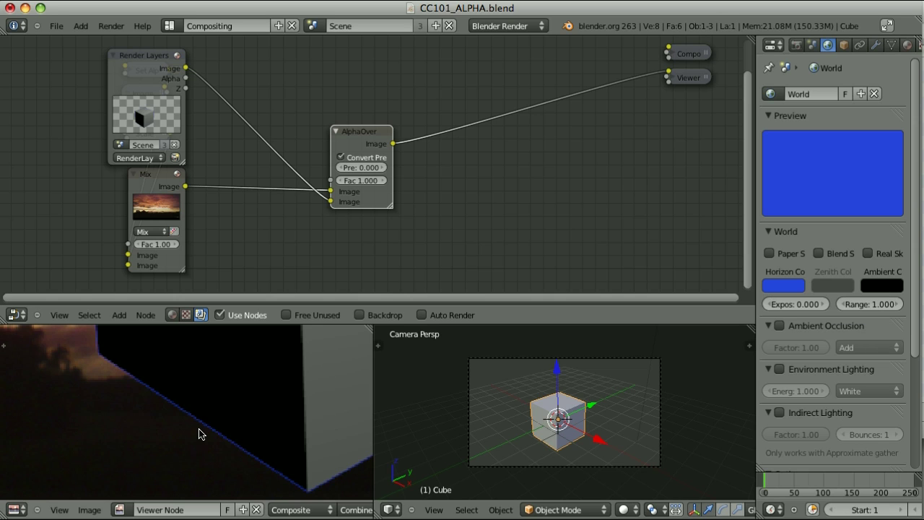
# - Disable Convert Pre on the AlphaOver node and examine the composite's background and the cube's lower edges
pyautogui.click(340, 158)
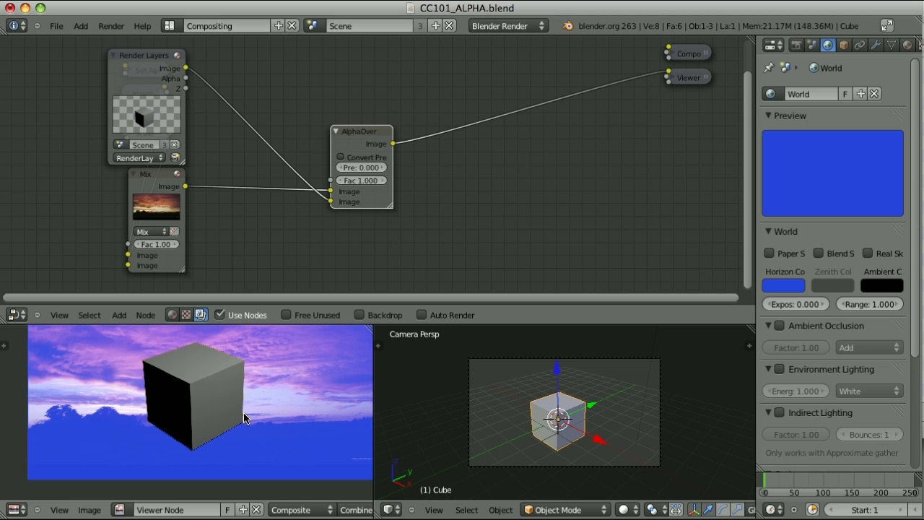
pyautogui.scroll(4, 210, 419)
pyautogui.scroll(2, 211, 417)
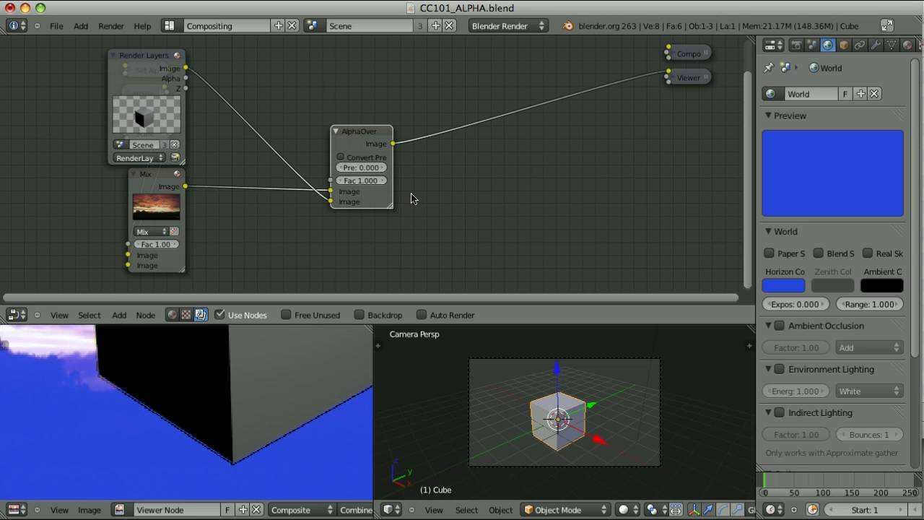
# - Replace the AlphaOver node with a Mix node placed next to the source nodes
pyautogui.press('x')
pyautogui.hotkey('shift', 'a')
pyautogui.moveTo(393, 187)
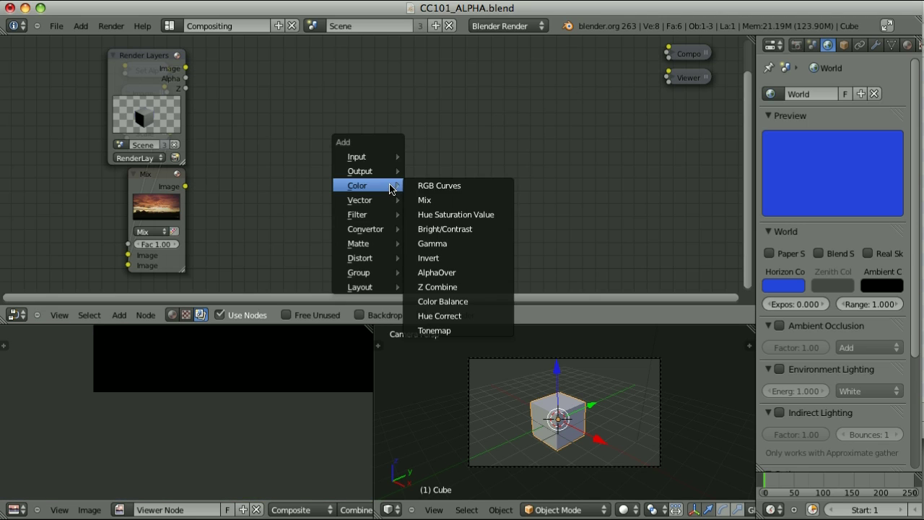
pyautogui.click(439, 200)
pyautogui.moveTo(457, 186); pyautogui.dragTo(286, 137)
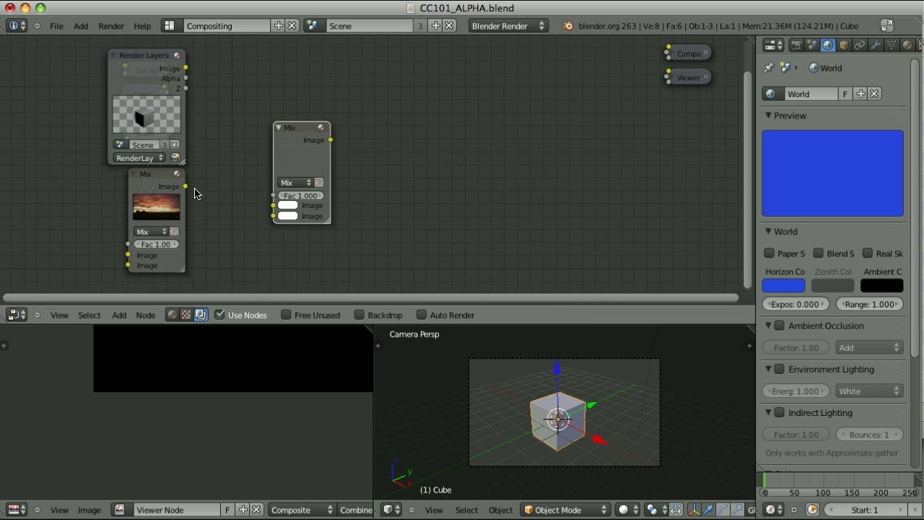
# - Feed the sunset image and the Render Layers Image into the added Mix node's first and second Image inputs and view the composite
pyautogui.moveTo(186, 186); pyautogui.dragTo(271, 206)
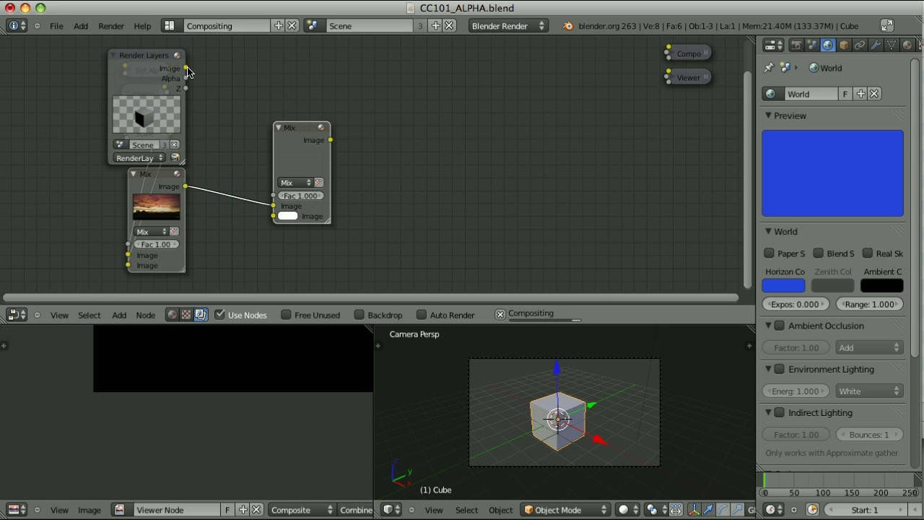
pyautogui.moveTo(186, 68); pyautogui.dragTo(274, 216)
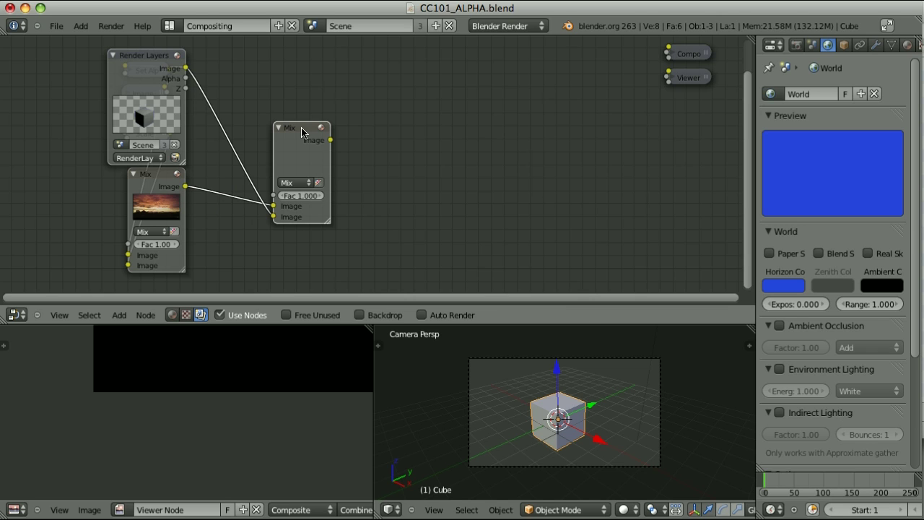
pyautogui.keyDown('ctrl'); pyautogui.keyDown('shift'); pyautogui.click(315, 155); pyautogui.keyUp('shift'); pyautogui.keyUp('ctrl')
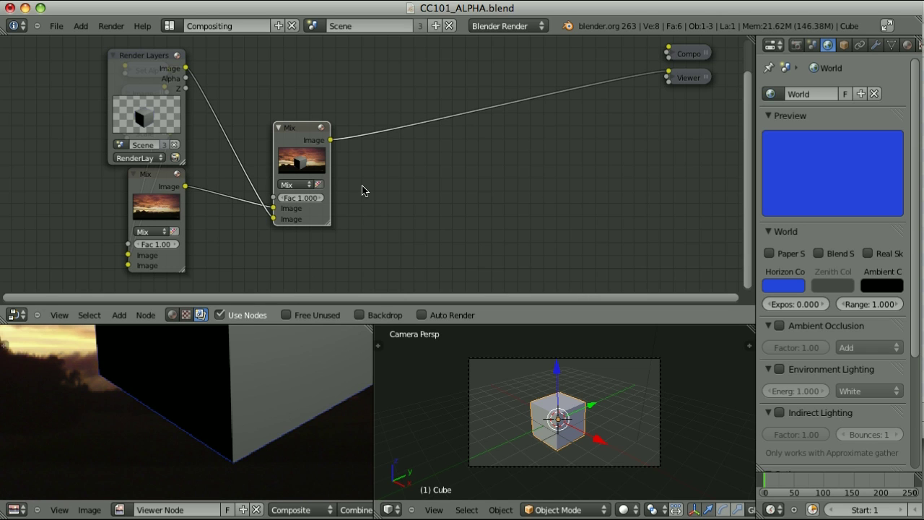
# - Turn off the Mix node's own alpha option and drive its Fac input with the Render Layers Alpha output
pyautogui.click(318, 185)
pyautogui.moveTo(185, 78); pyautogui.dragTo(273, 198)
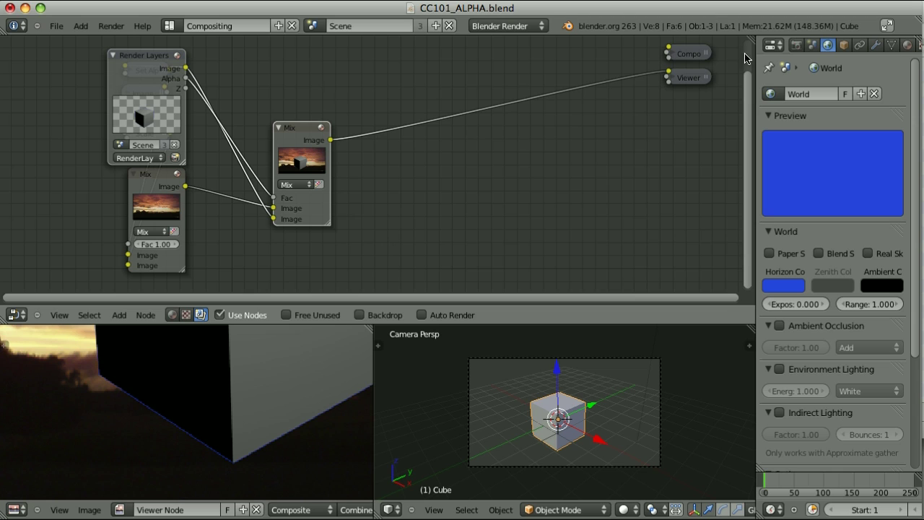
# - Show the Shading section of the render settings and widen the properties area to make its labels readable
pyautogui.click(797, 45)
pyautogui.scroll(-5, 828, 343)
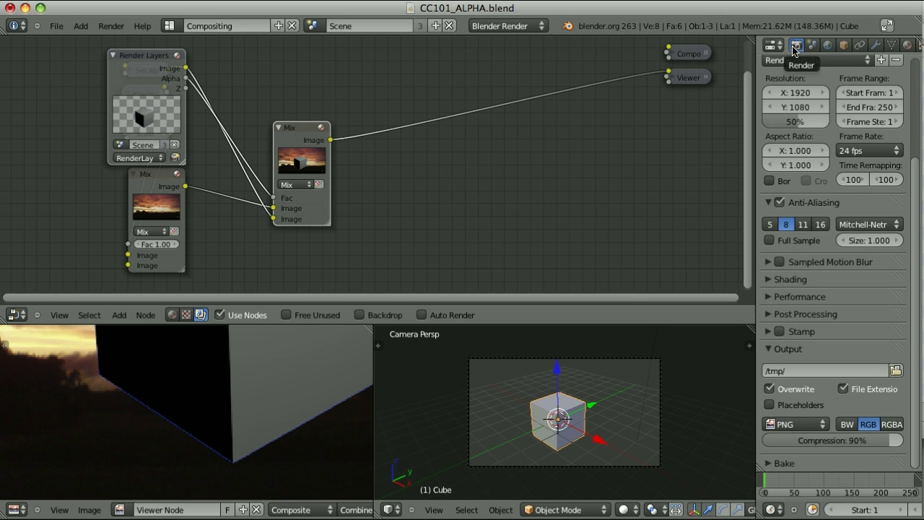
pyautogui.click(776, 281)
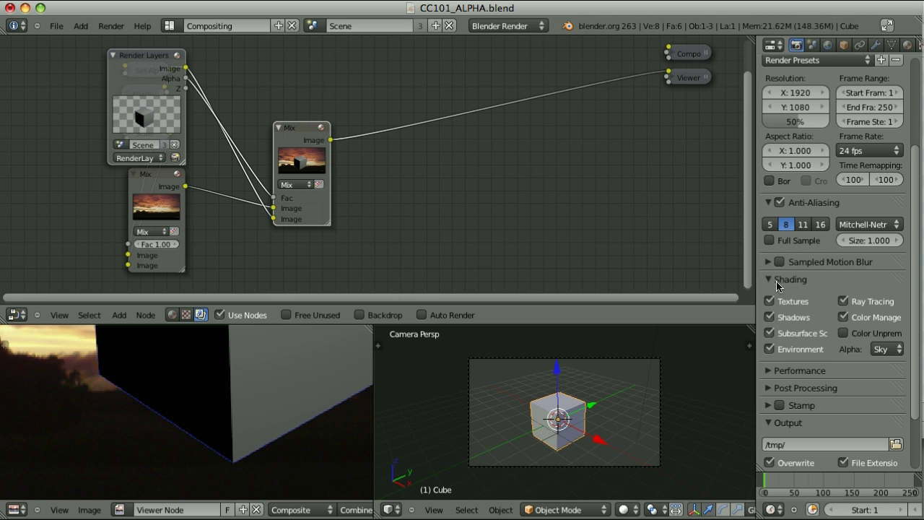
pyautogui.moveTo(756, 344); pyautogui.dragTo(702, 344)
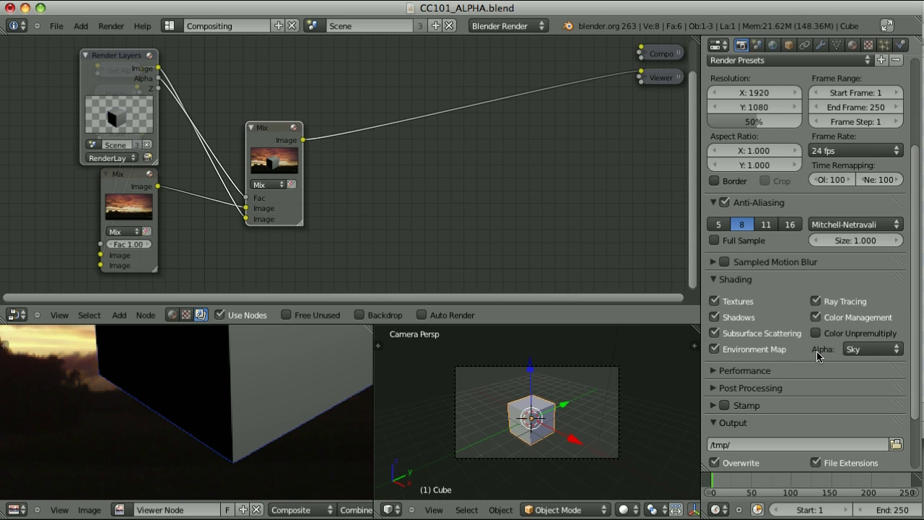
# - Cycle the render alpha mode through Straight Alpha and Premultiplied, and return it to Sky
pyautogui.click(859, 351)
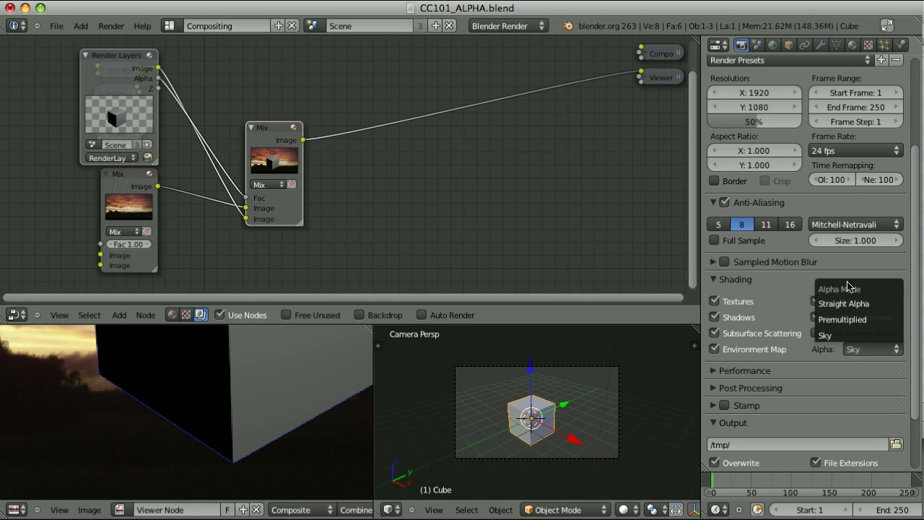
pyautogui.click(849, 304)
pyautogui.click(870, 351)
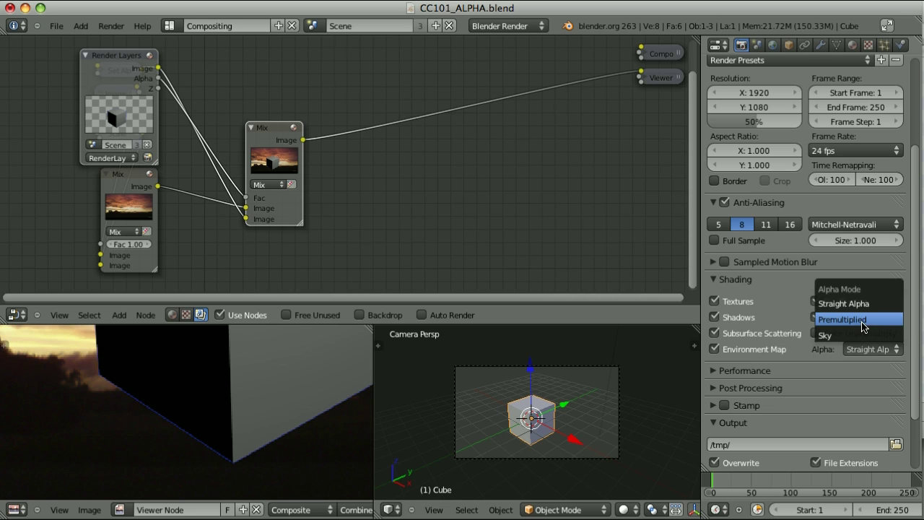
pyautogui.click(843, 320)
pyautogui.click(867, 350)
pyautogui.click(859, 337)
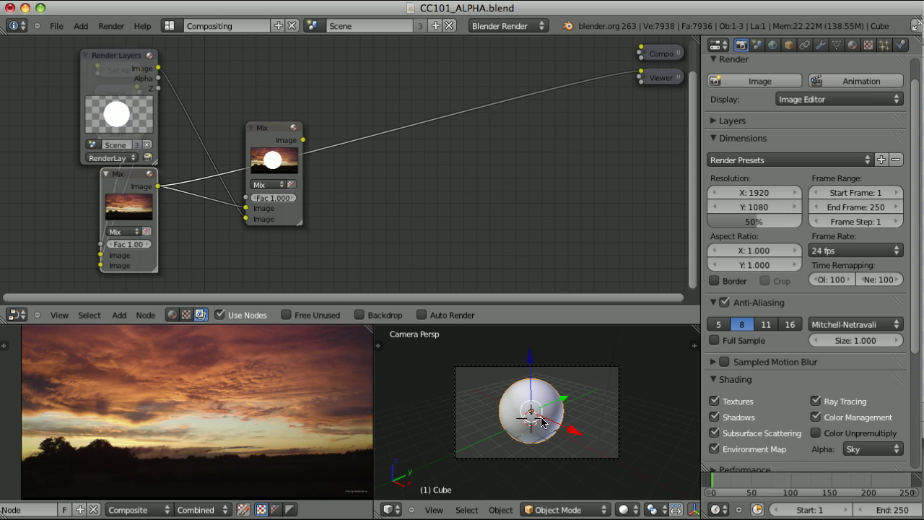
# - Check the sphere's material, then send the Render Layers image to the Viewer and show the World background settings
pyautogui.click(852, 45)
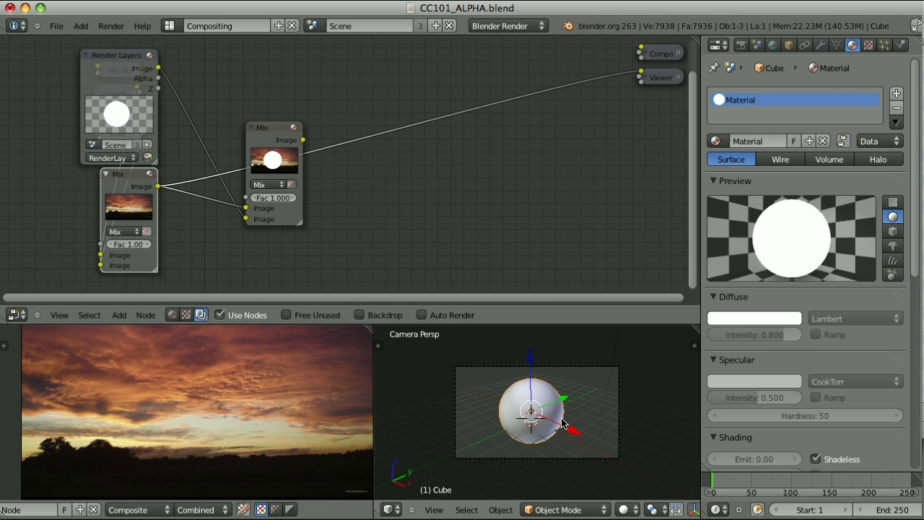
pyautogui.click(741, 44)
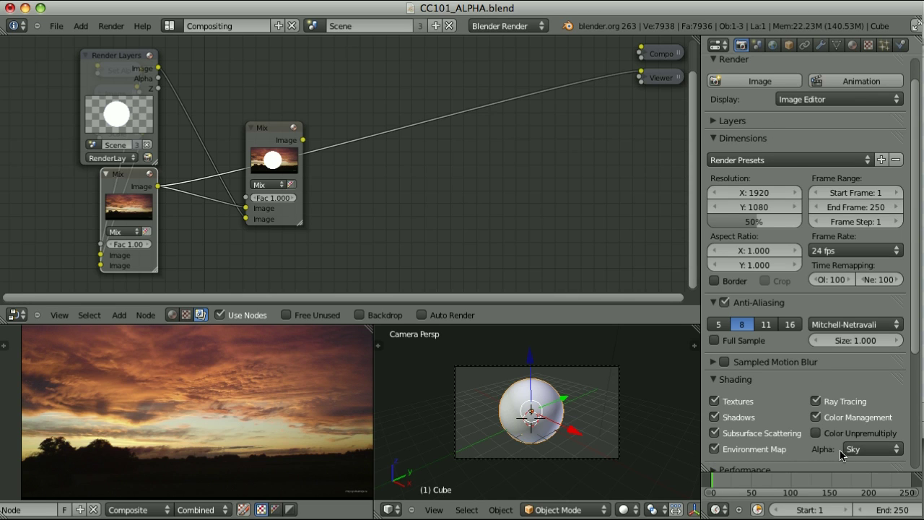
pyautogui.keyDown('ctrl'); pyautogui.keyDown('shift'); pyautogui.click(123, 60); pyautogui.keyUp('shift'); pyautogui.keyUp('ctrl')
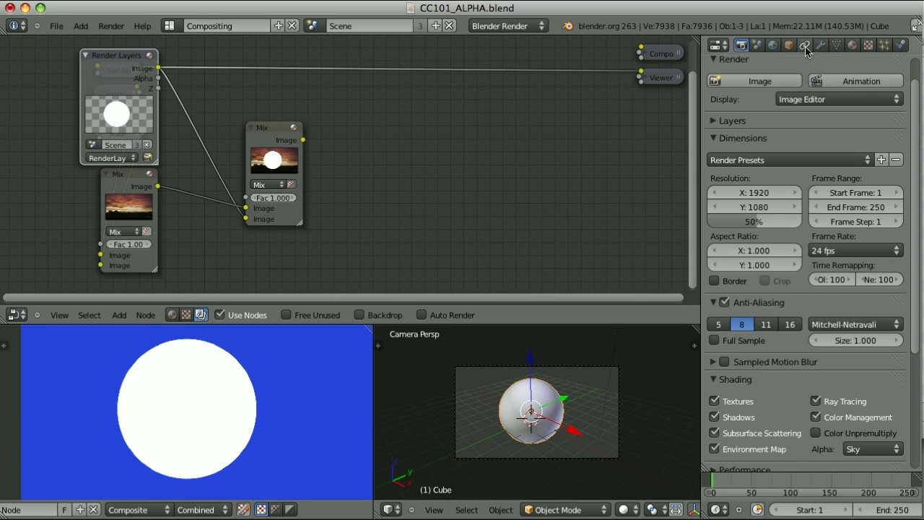
pyautogui.click(773, 45)
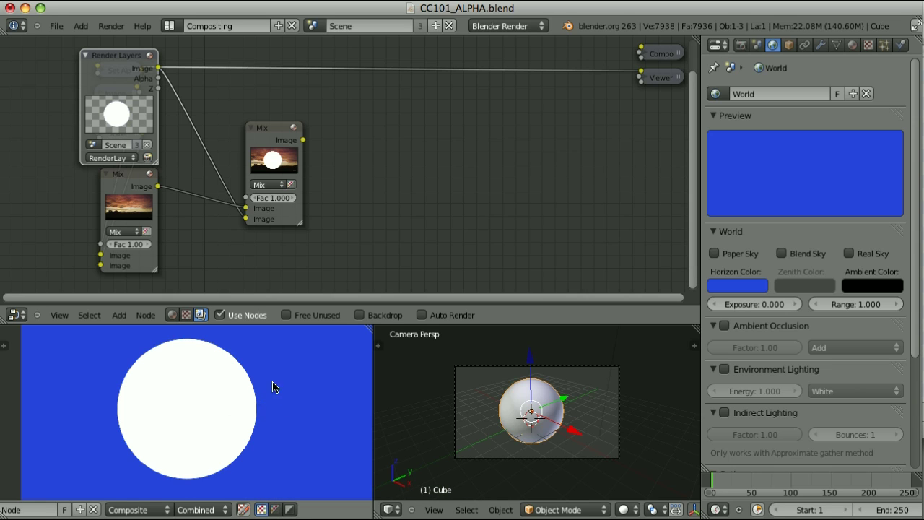
# - Compare the full render in the colour-and-alpha and alpha-only displays, and return to the colour-only display
pyautogui.click(277, 510)
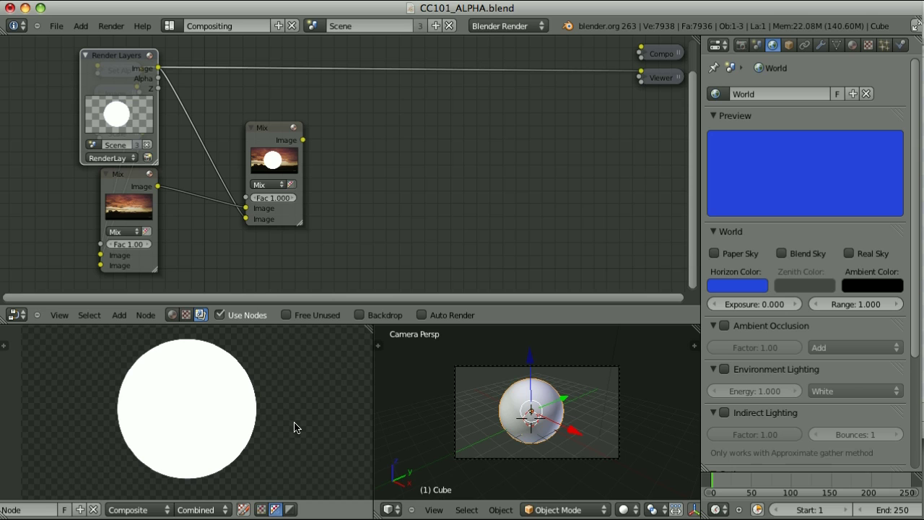
pyautogui.click(290, 509)
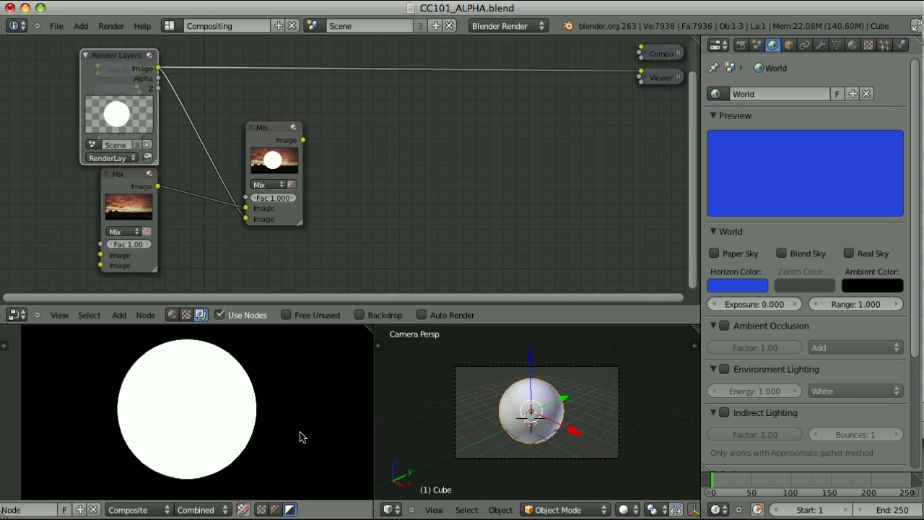
pyautogui.click(261, 510)
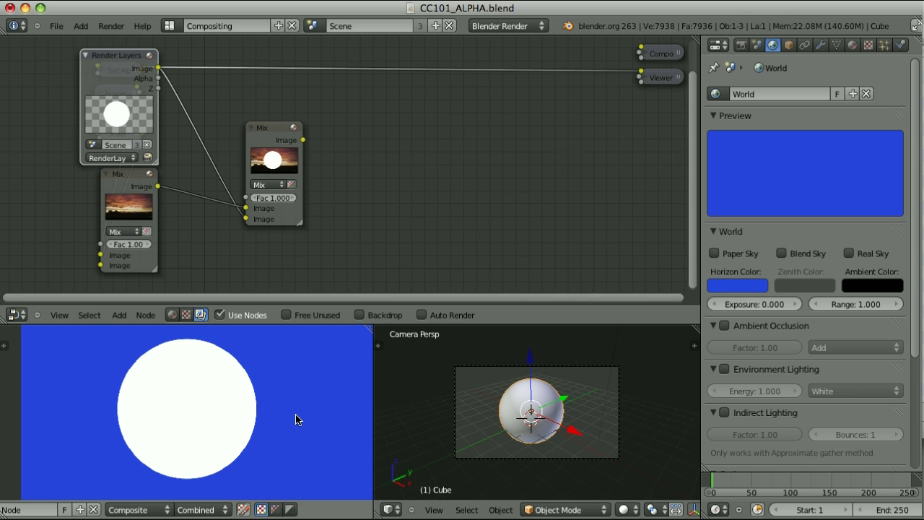
# - Set the render alpha mode to Premultiplied and render the sphere again
pyautogui.click(741, 45)
pyautogui.click(859, 449)
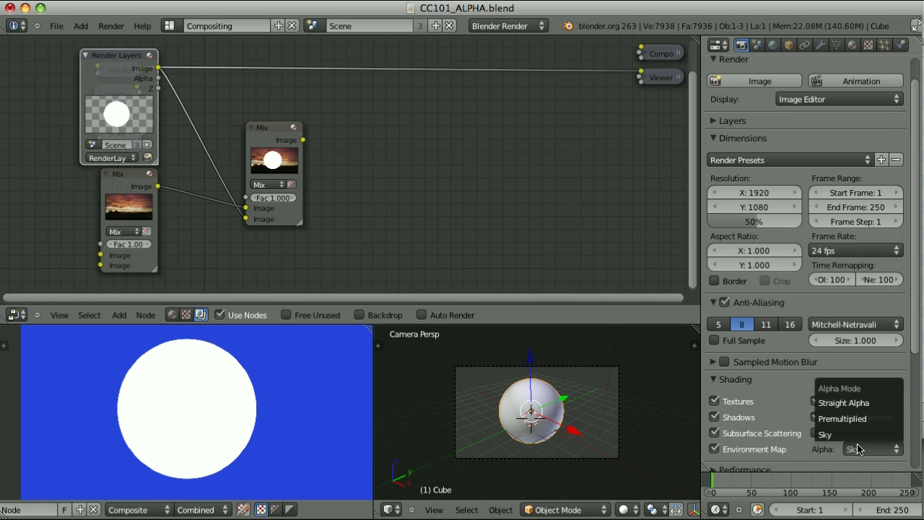
pyautogui.click(887, 417)
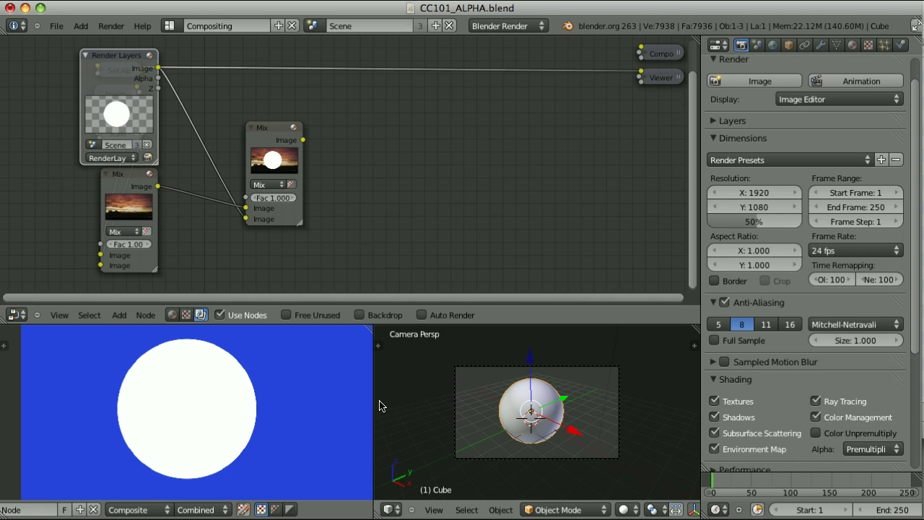
pyautogui.press('F12')
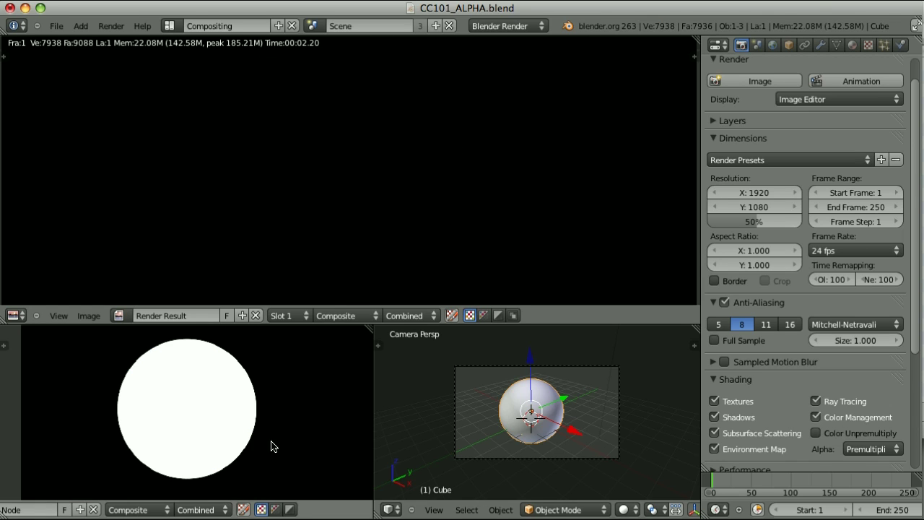
# - Examine the premultiplied sphere's upper edge up close in the colour-and-alpha, alpha-only and colour-only displays
pyautogui.scroll(5, 323, 364)
pyautogui.moveTo(252, 429); pyautogui.dragTo(214, 381, button='middle')
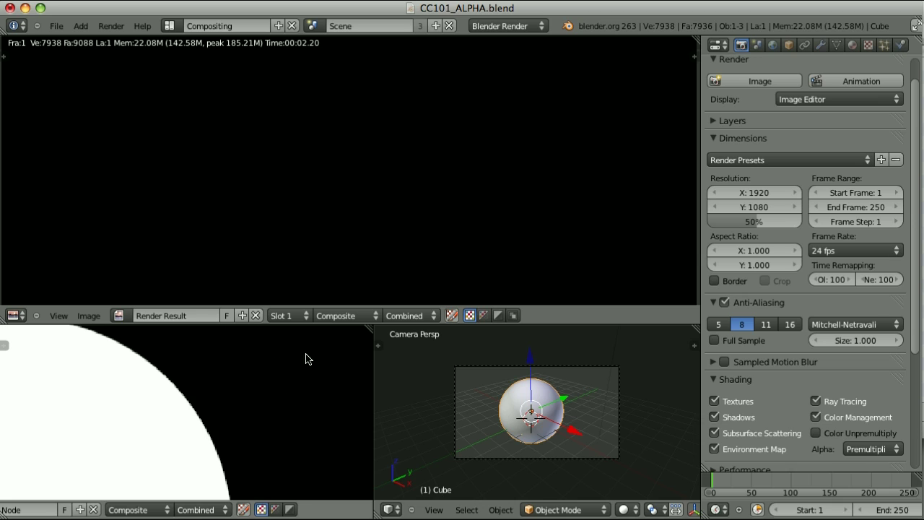
pyautogui.click(275, 510)
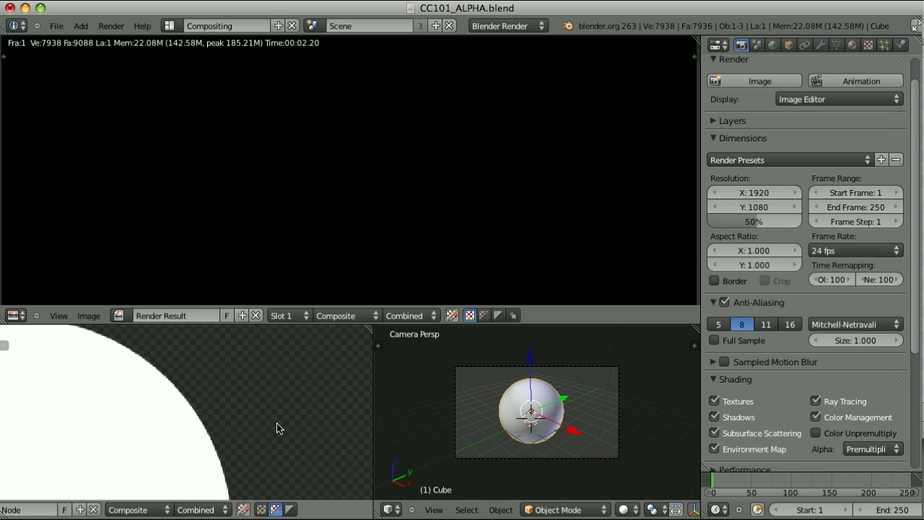
pyautogui.click(289, 510)
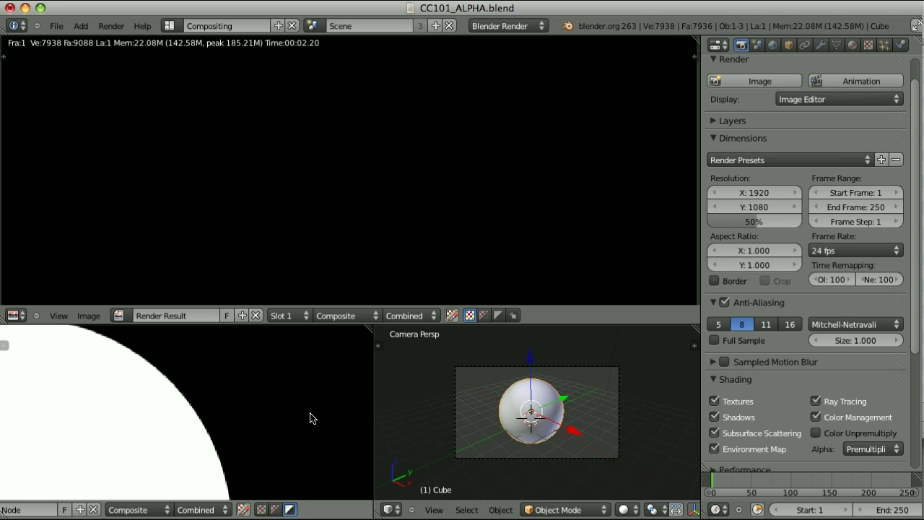
pyautogui.click(262, 510)
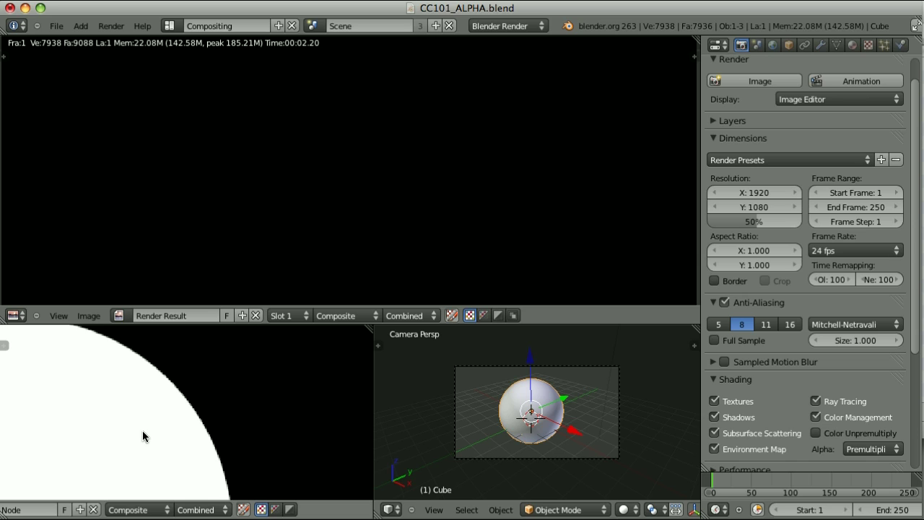
# - Set the render alpha mode to Straight Alpha, re-render and enlarge the sphere's edge in the viewer
pyautogui.click(860, 449)
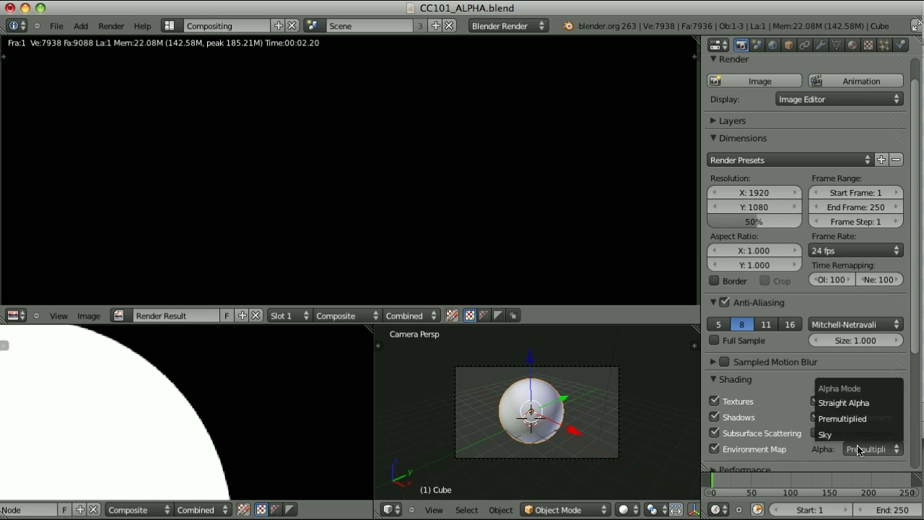
pyautogui.click(853, 403)
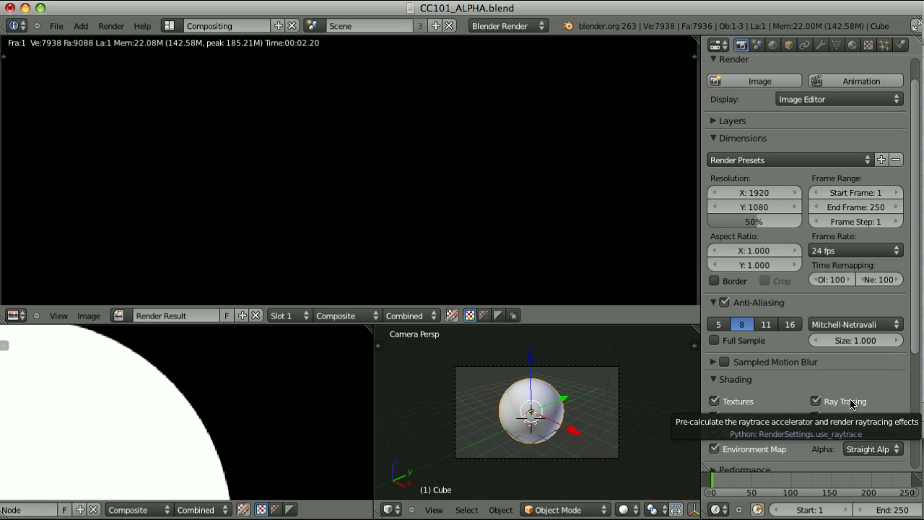
pyautogui.scroll(2, 220, 433)
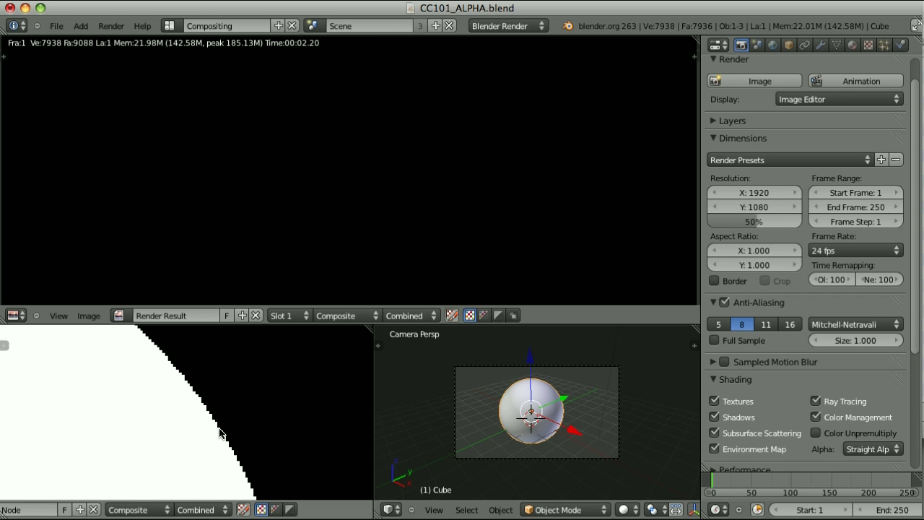
pyautogui.moveTo(220, 434); pyautogui.dragTo(230, 433, button='middle')
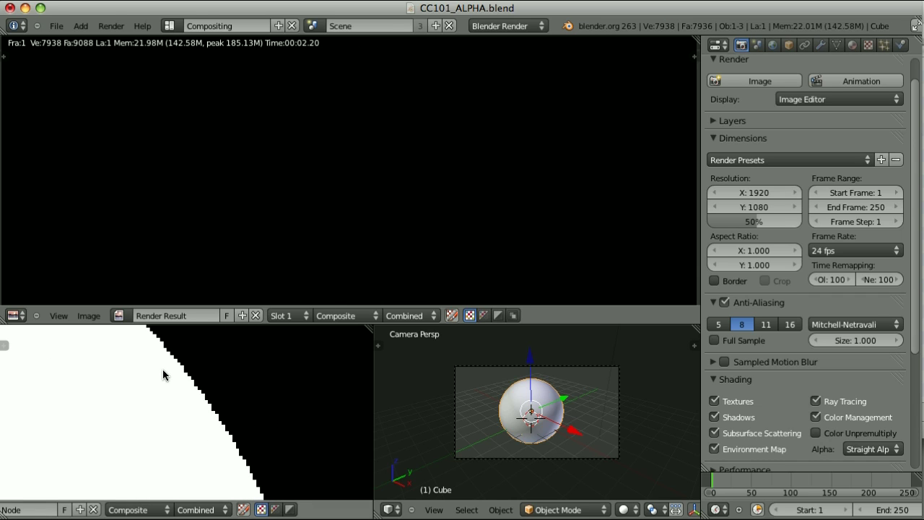
# - Compare the straight-alpha edge in the alpha-only, colour-and-alpha and colour-only displays, and bring up the render alpha mode choices
pyautogui.click(291, 509)
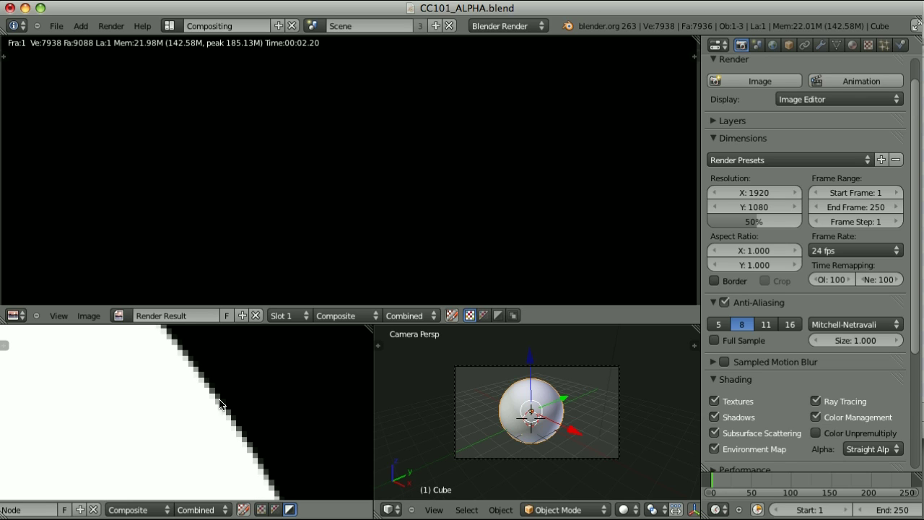
pyautogui.click(275, 509)
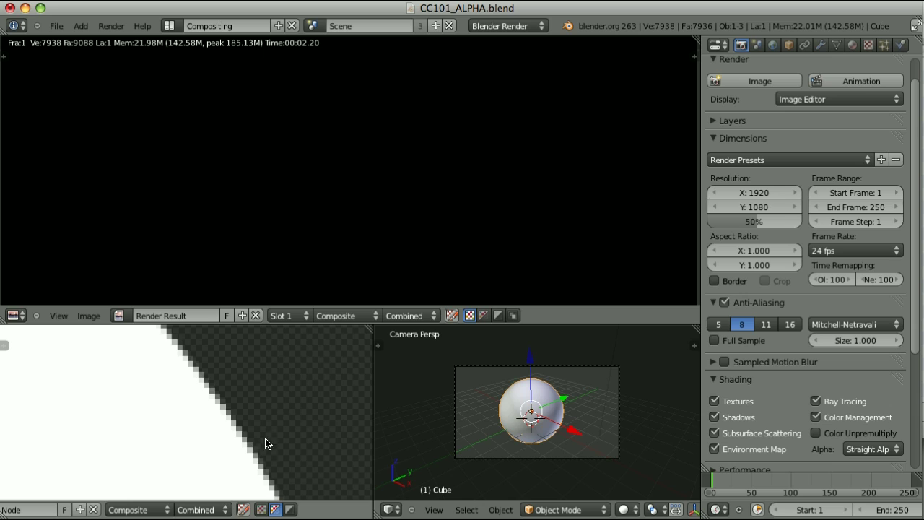
pyautogui.click(261, 509)
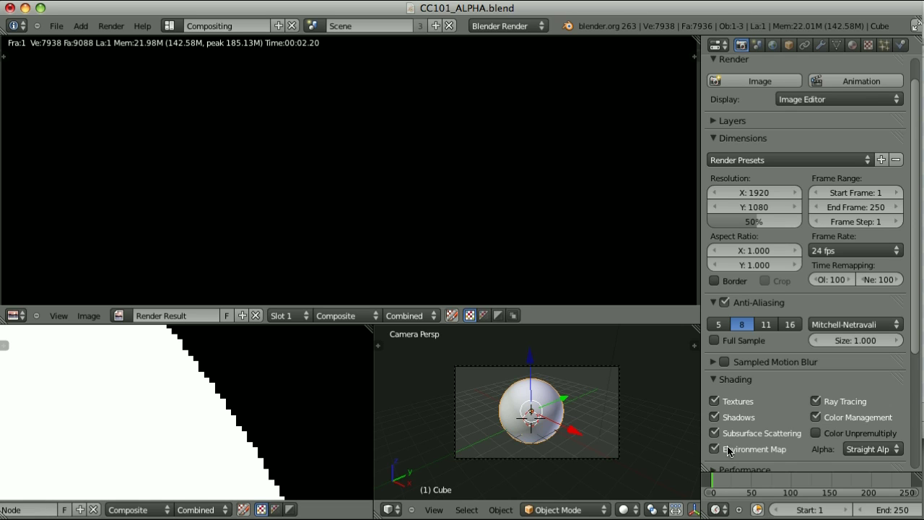
pyautogui.click(882, 451)
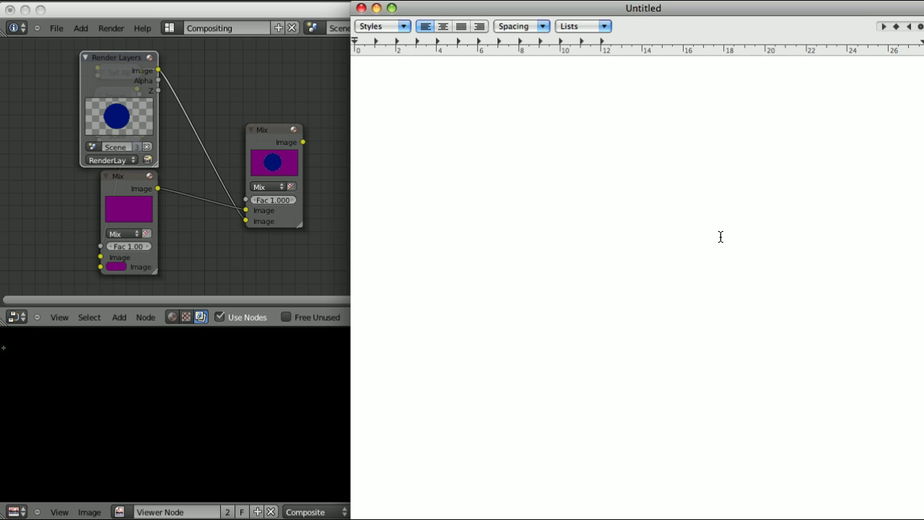
# - In the blank text document, list the compositing terms Fg, A and Bg, with a blank line before Bg
pyautogui.write('Fg')
pyautogui.press('Return')
pyautogui.write('A')
pyautogui.press('Return')
pyautogui.press('Return')
pyautogui.write('B')
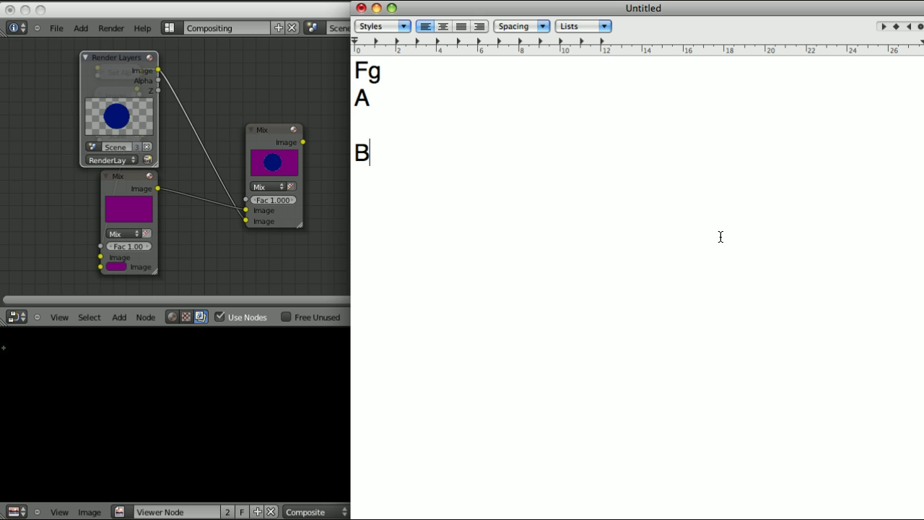
pyautogui.write('g')
# - Below the terms, write the alpha compositing formula "Fg*A + Bg*(1-A) = R"
pyautogui.press('Return')
pyautogui.press('Return')
pyautogui.write('Fg*A ')
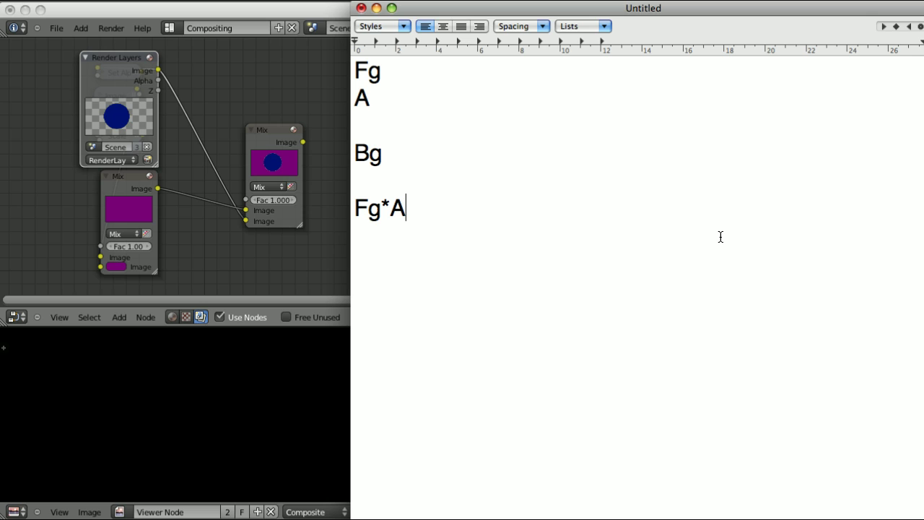
pyautogui.write('+ Bg*')
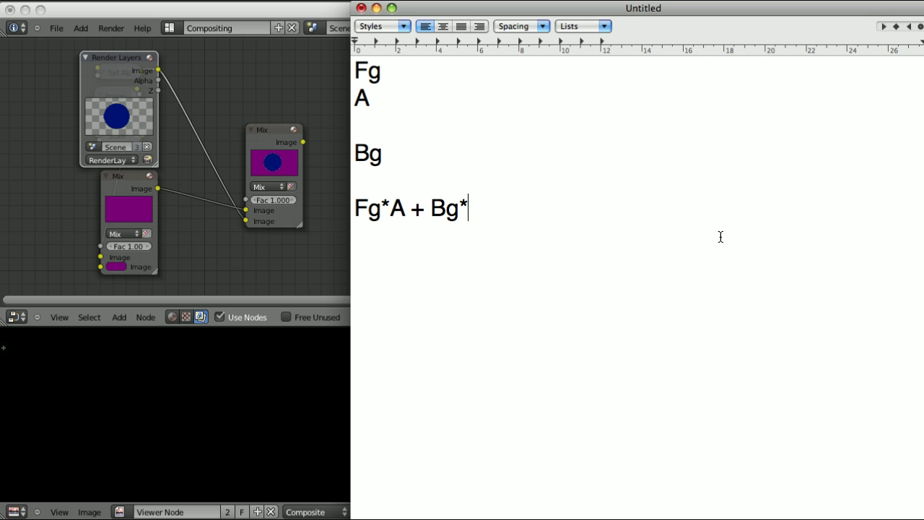
pyautogui.write('(1-A) = ')
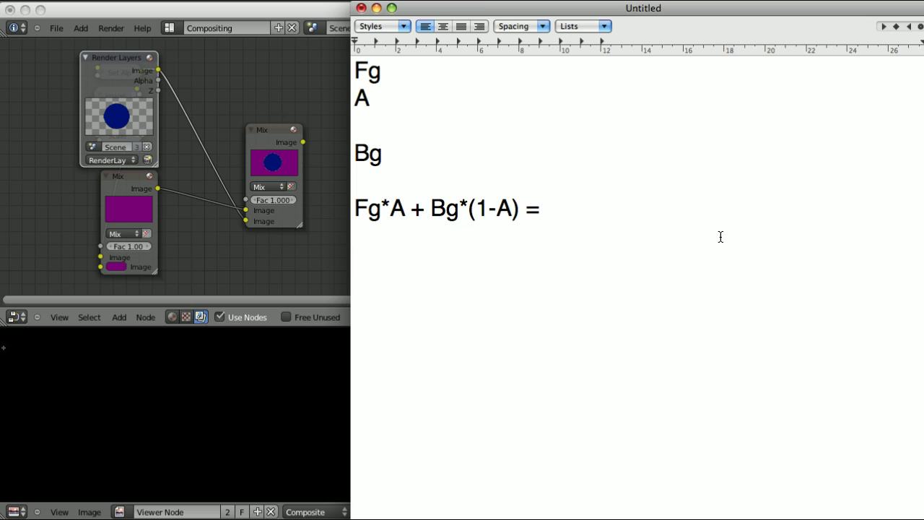
pyautogui.write('R')
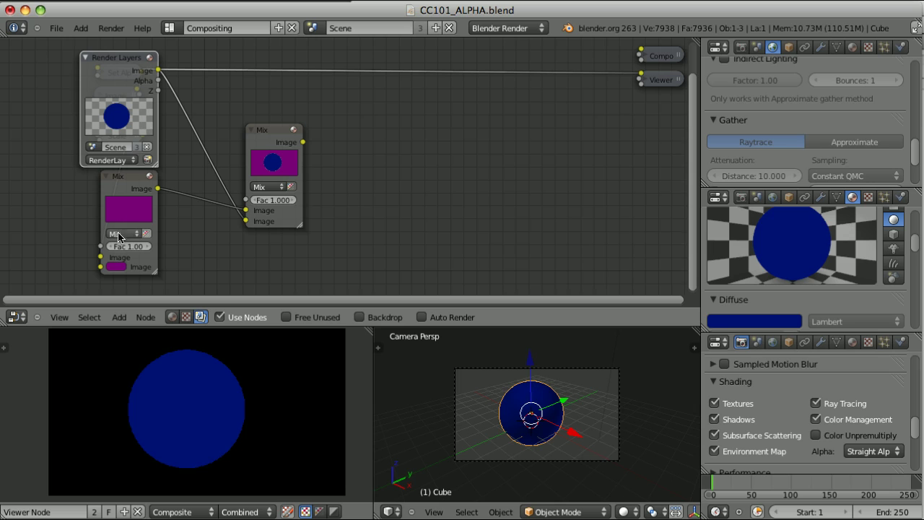
# - In Blender, feed the Render Layers Alpha output into the Fac input of the Mix node combining the sphere and purple background
pyautogui.click(277, 141)
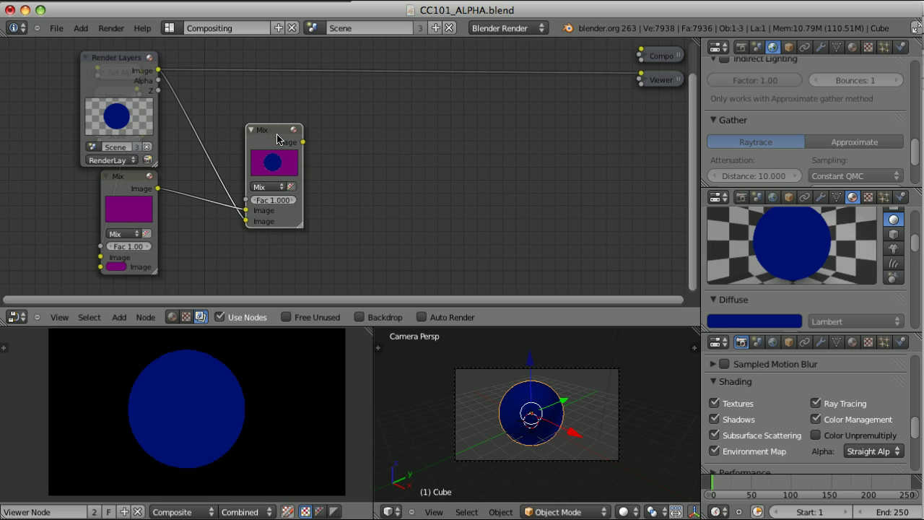
pyautogui.click(290, 187)
pyautogui.click(291, 187)
pyautogui.moveTo(158, 80); pyautogui.dragTo(243, 200)
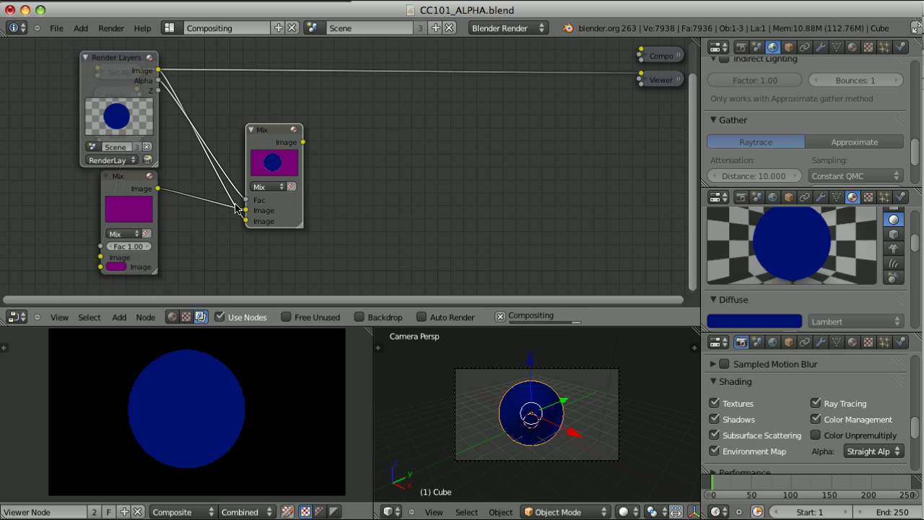
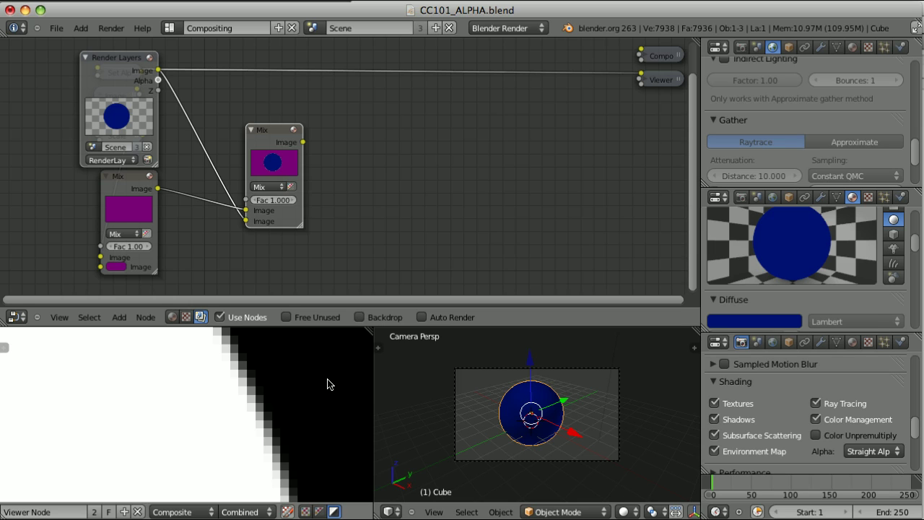
# - Switch the viewer to the colour-only display and examine the blue sphere's edge pixels up close
pyautogui.click(283, 512)
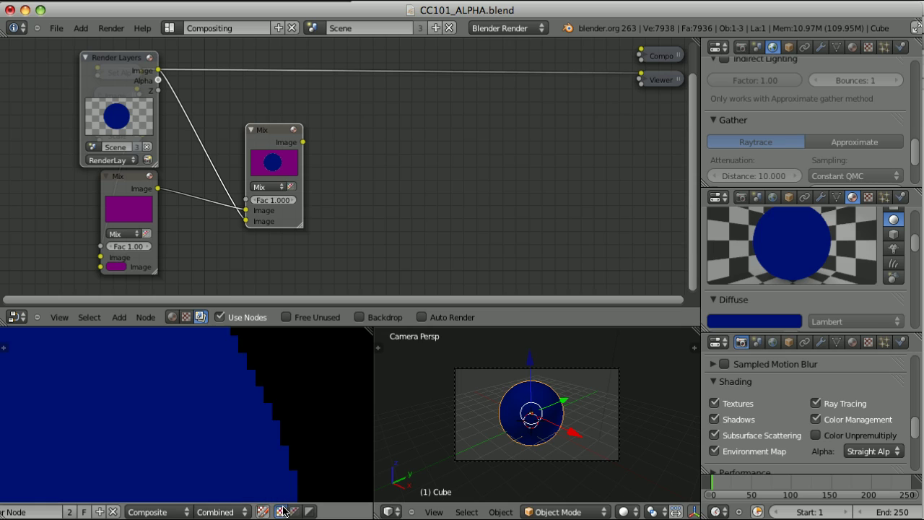
pyautogui.moveTo(299, 433); pyautogui.dragTo(230, 409, button='middle')
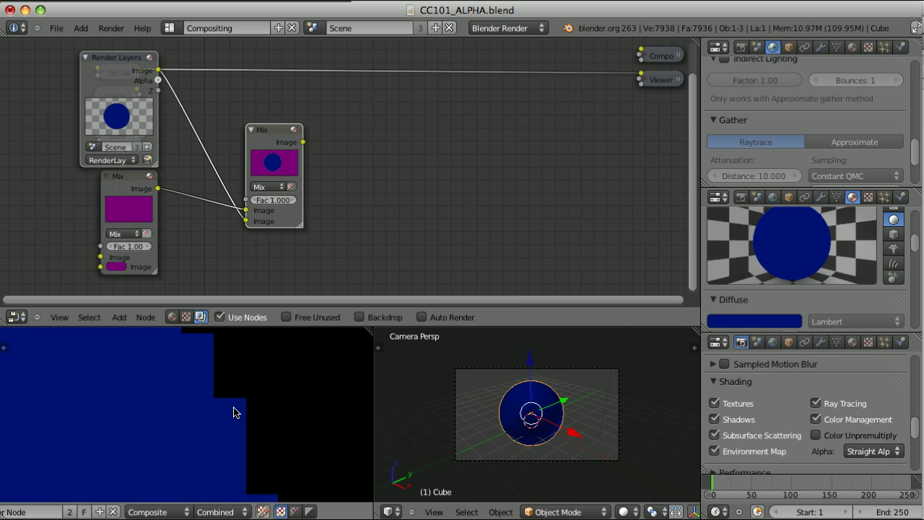
# - Switch the viewer to the alpha channel display and examine the grey pixels along the sphere's edge
pyautogui.scroll(2, 235, 408)
pyautogui.click(248, 402)
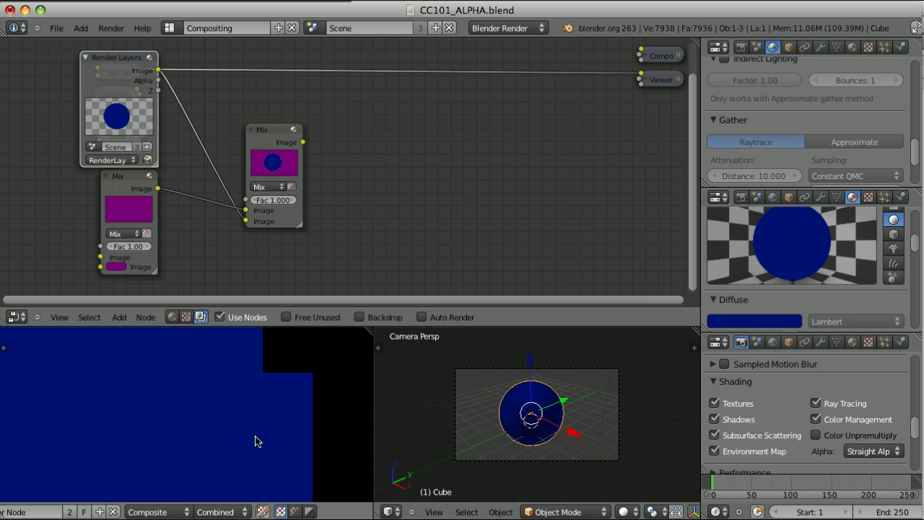
pyautogui.click(309, 512)
pyautogui.moveTo(228, 413); pyautogui.dragTo(240, 403)
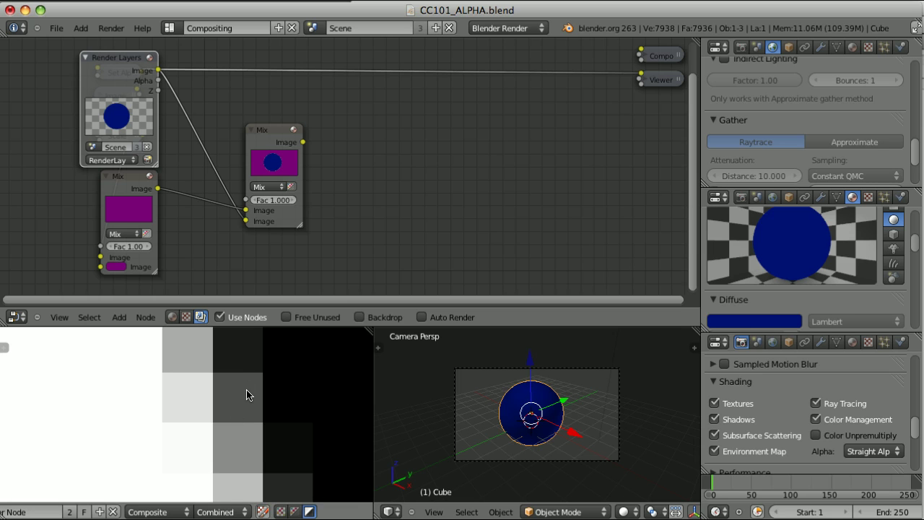
# - Preview the purple background, check the Bg*(1-A) term in the text document, and back in Blender preview the Mix node combining both images
pyautogui.click(126, 181)
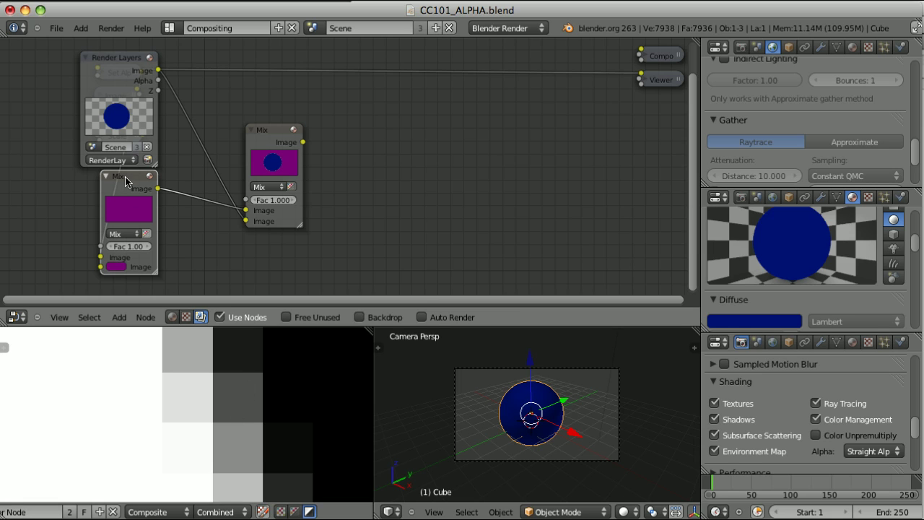
pyautogui.keyDown('ctrl'); pyautogui.keyDown('shift'); pyautogui.click(126, 180); pyautogui.keyUp('shift'); pyautogui.keyUp('ctrl')
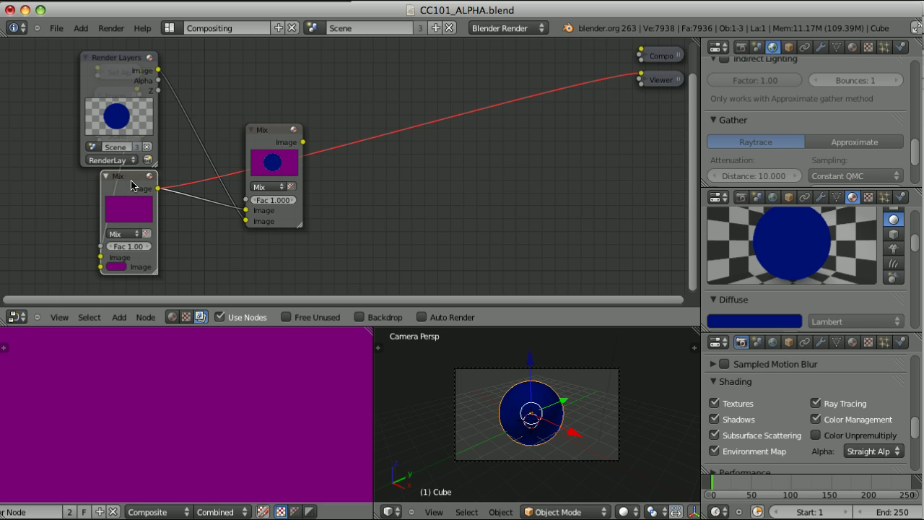
pyautogui.press('super+Tab')
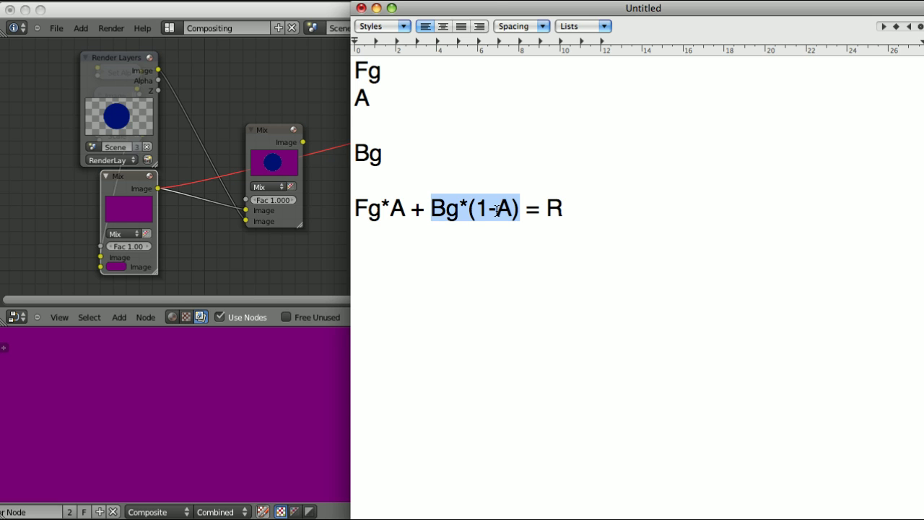
pyautogui.press('super+Tab')
pyautogui.keyDown('ctrl'); pyautogui.keyDown('shift'); pyautogui.click(275, 139); pyautogui.keyUp('shift'); pyautogui.keyUp('ctrl')
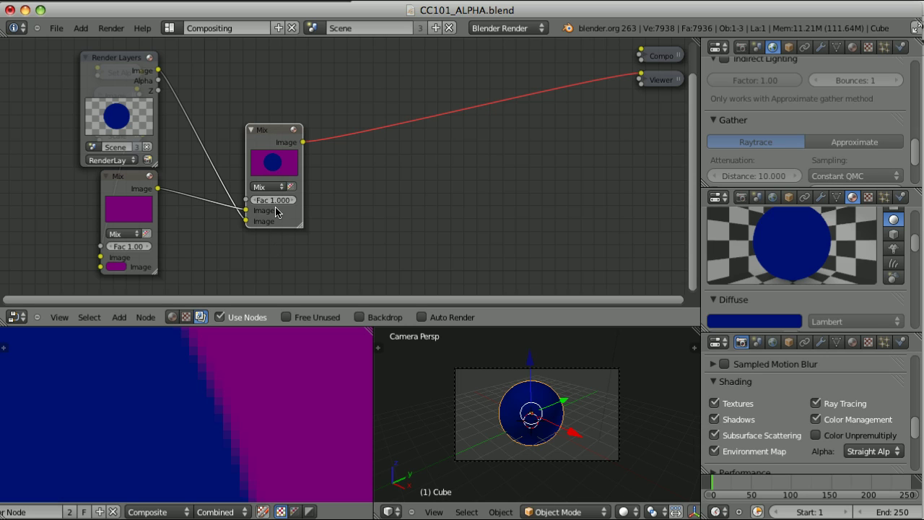
# - Set the render's alpha mode to Premultiplied, re-render the scene and return to the node editor
pyautogui.click(872, 450)
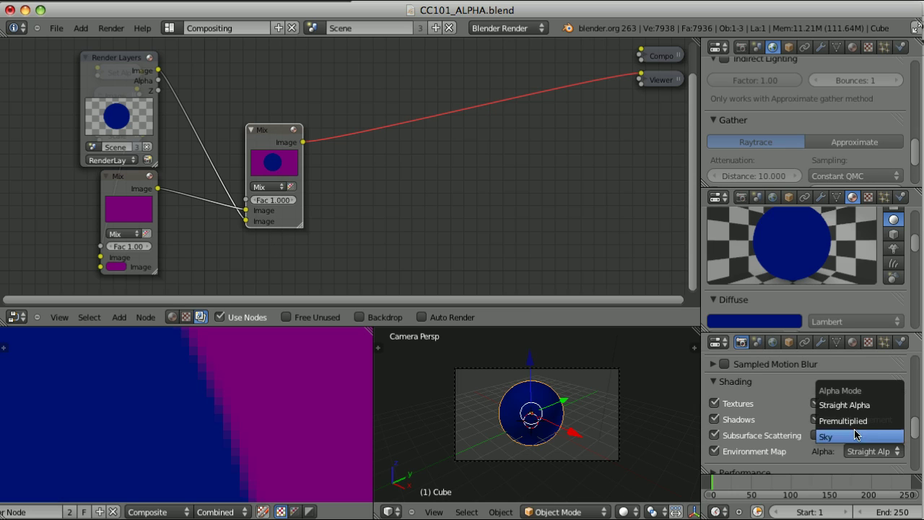
pyautogui.click(880, 423)
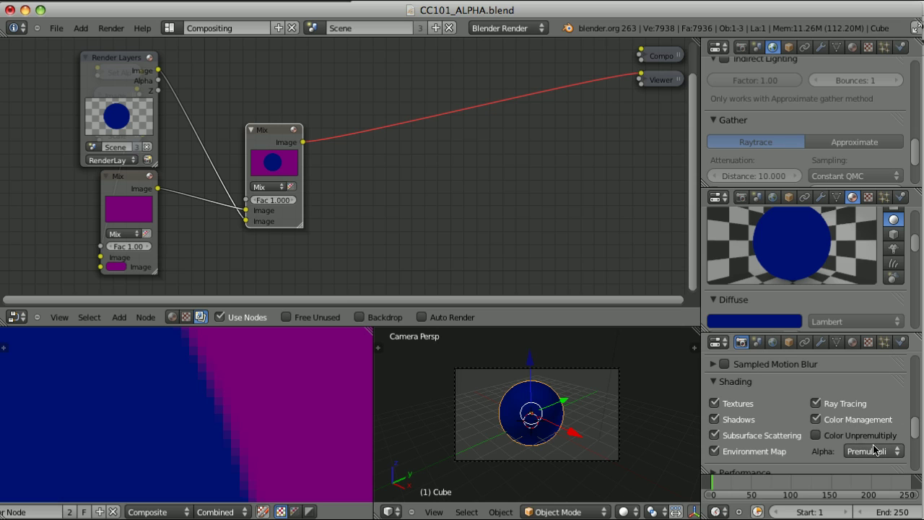
pyautogui.press('F12')
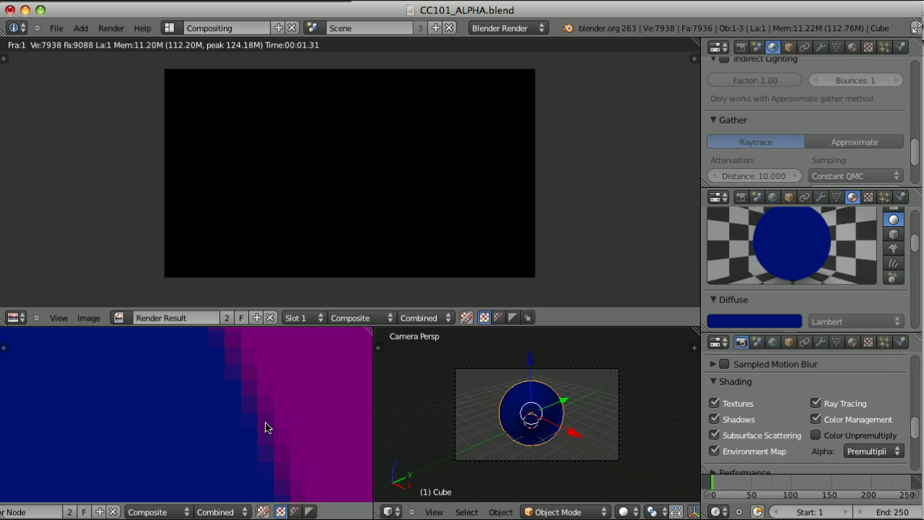
pyautogui.press('Escape')
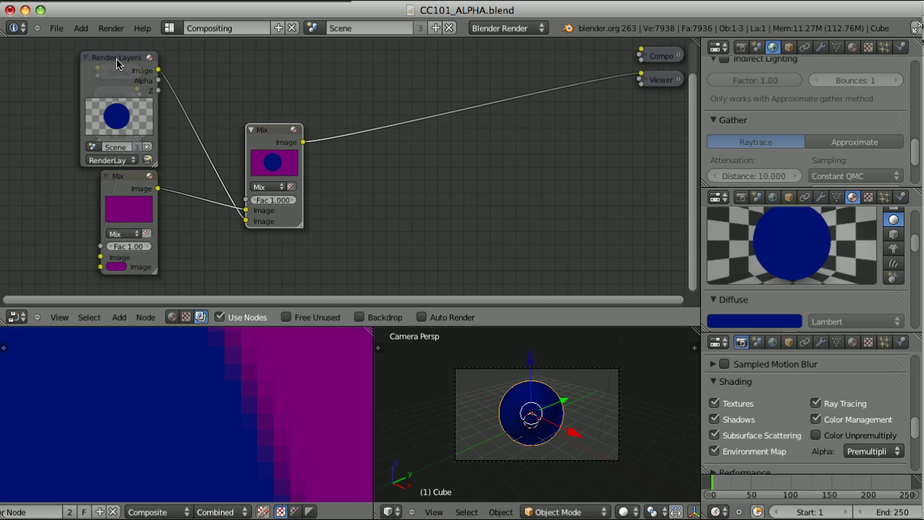
# - Preview the Render Layers image in the viewer and inspect the sphere's premultiplied edge pixels
pyautogui.keyDown('ctrl'); pyautogui.keyDown('shift'); pyautogui.click(117, 64); pyautogui.keyUp('shift'); pyautogui.keyUp('ctrl')
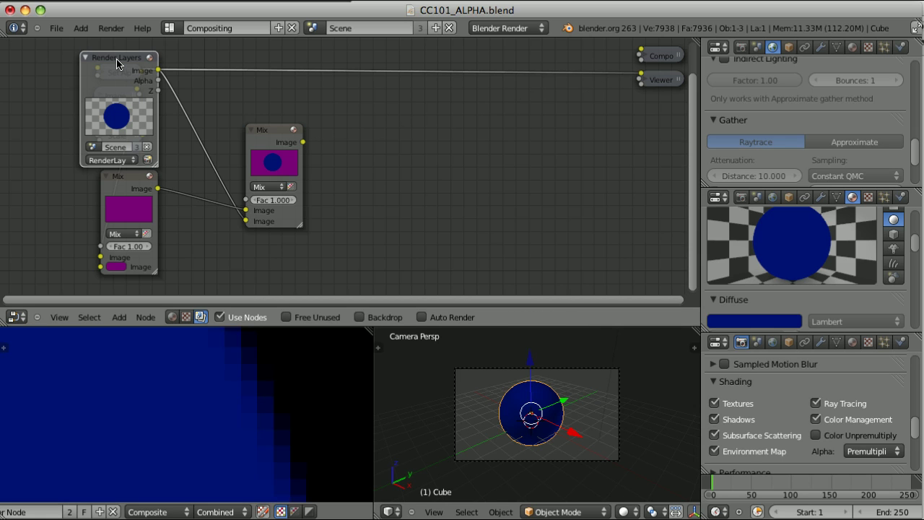
pyautogui.click(268, 394)
pyautogui.moveTo(268, 396); pyautogui.dragTo(266, 454)
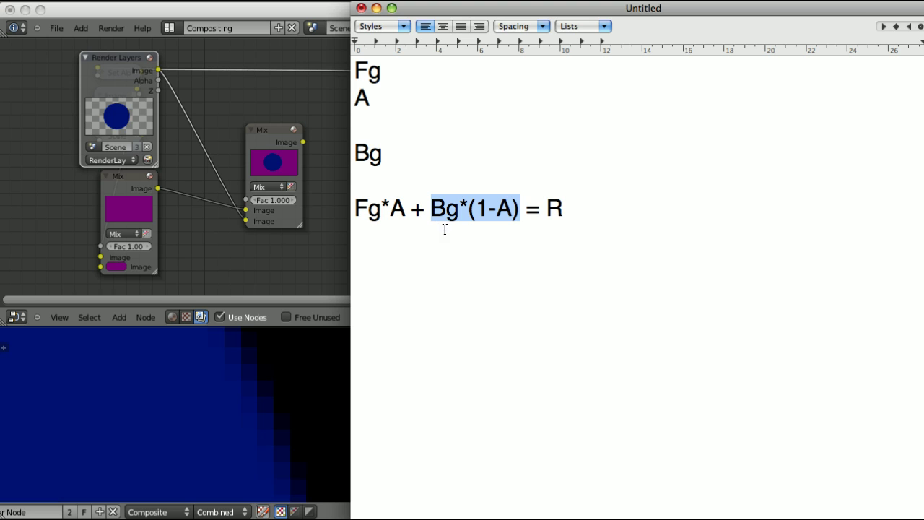
# - In the text document, highlight the Fg*A term of the alpha compositing formula
pyautogui.moveTo(404, 209); pyautogui.dragTo(352, 210)
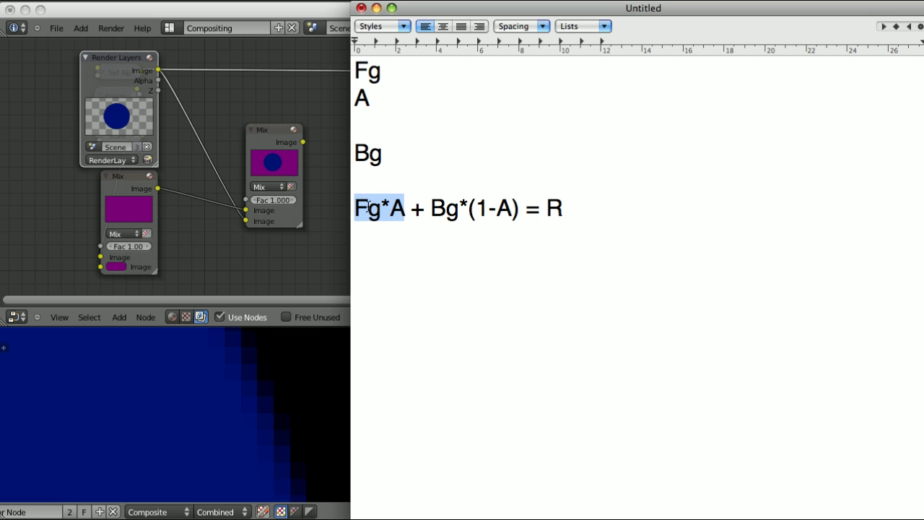
pyautogui.click(408, 214)
pyautogui.moveTo(405, 210); pyautogui.dragTo(347, 209)
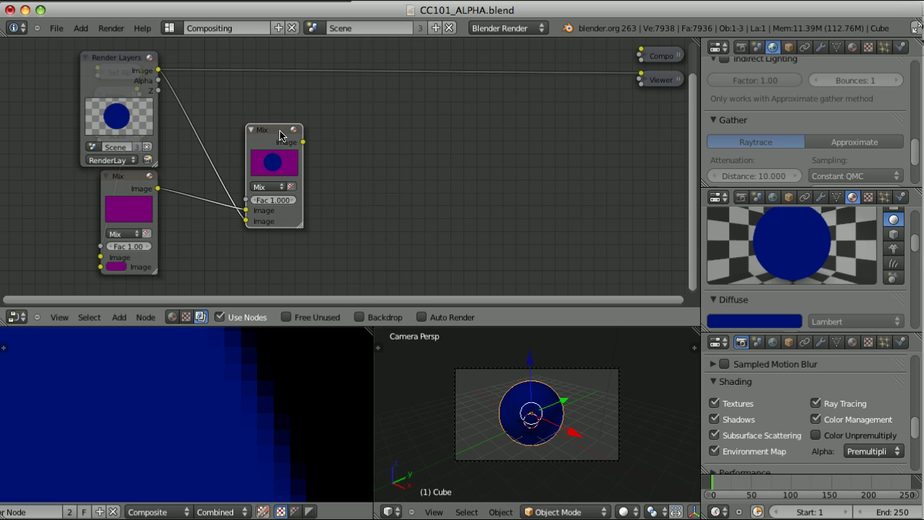
# - Back in Blender, preview the Mix node combining the sphere and purple background, and move it up to make room below
pyautogui.click(285, 166)
pyautogui.keyDown('ctrl'); pyautogui.keyDown('shift'); pyautogui.click(275, 134); pyautogui.keyUp('shift'); pyautogui.keyUp('ctrl')
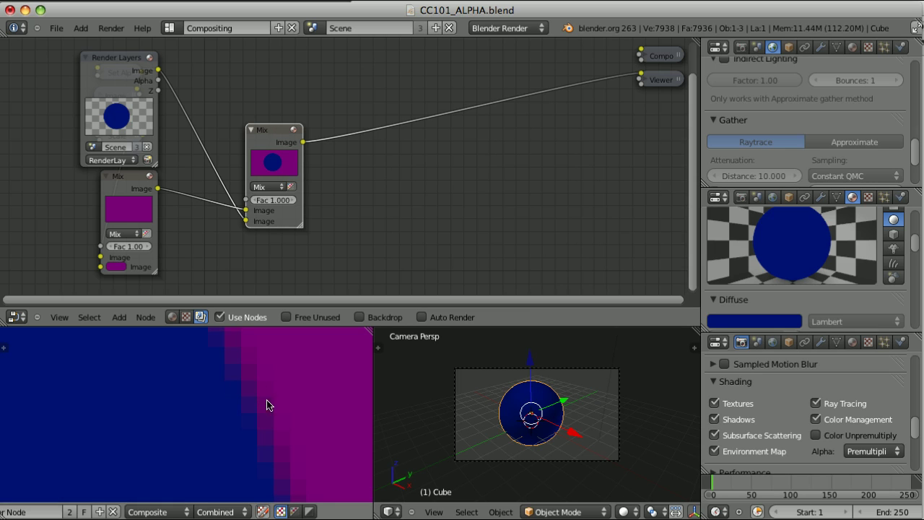
pyautogui.moveTo(279, 132); pyautogui.dragTo(287, 85)
# - Add an AlphaOver node below the Mix node, feed it the purple background and the Render Layers image, and connect its output to the Viewer
pyautogui.hotkey('shift', 'a')
pyautogui.moveTo(361, 122)
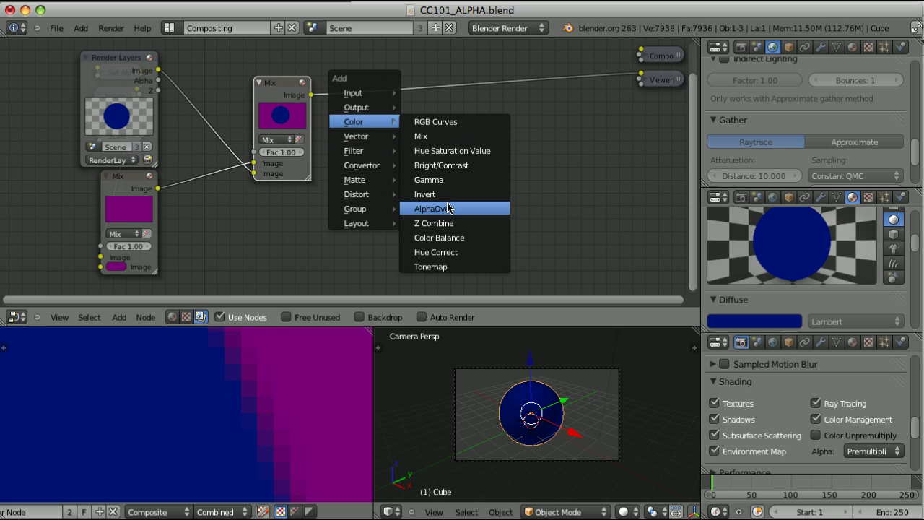
pyautogui.click(447, 208)
pyautogui.click(375, 218)
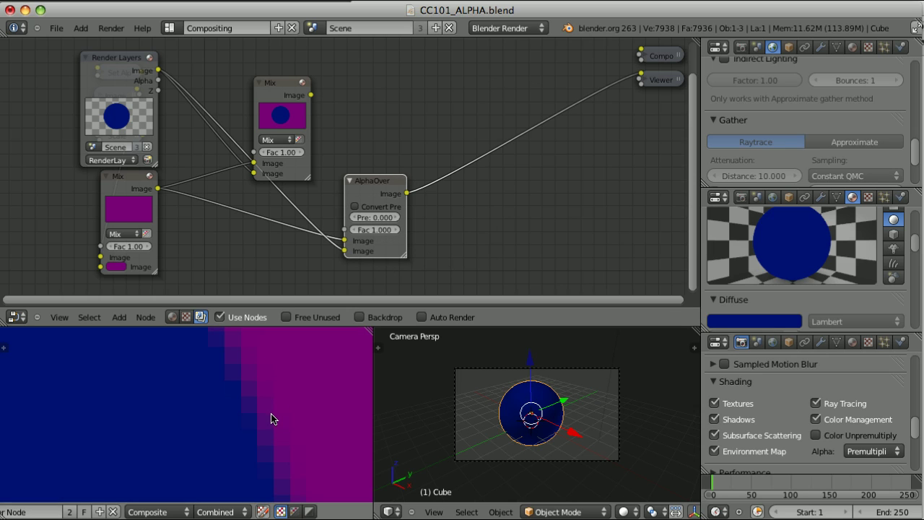
pyautogui.moveTo(375, 184); pyautogui.dragTo(373, 190)
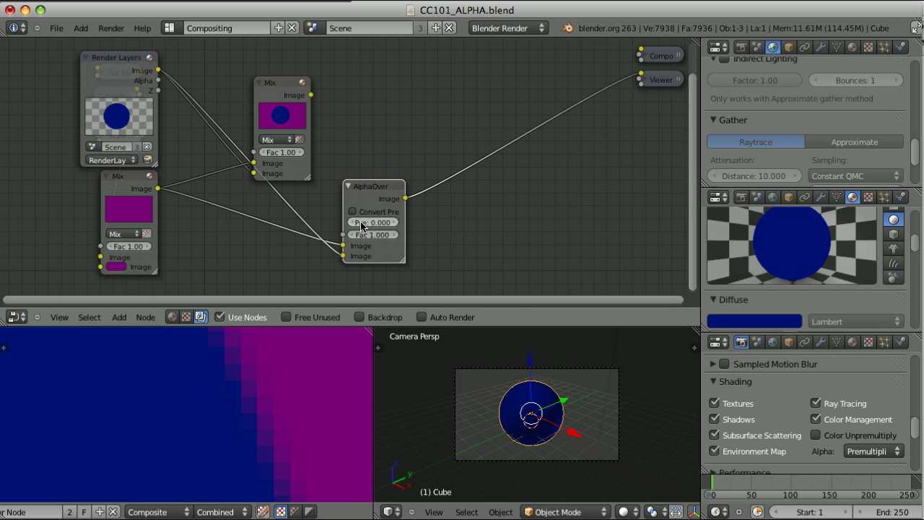
pyautogui.moveTo(343, 255)
pyautogui.mouseDown()
pyautogui.moveTo(311, 258)
pyautogui.moveTo(338, 262)
pyautogui.mouseUp()
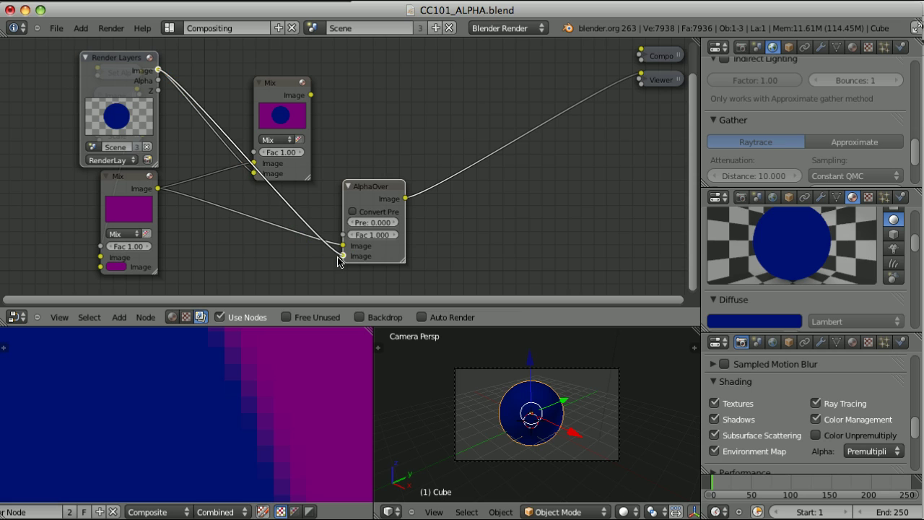
pyautogui.moveTo(279, 80); pyautogui.dragTo(335, 27)
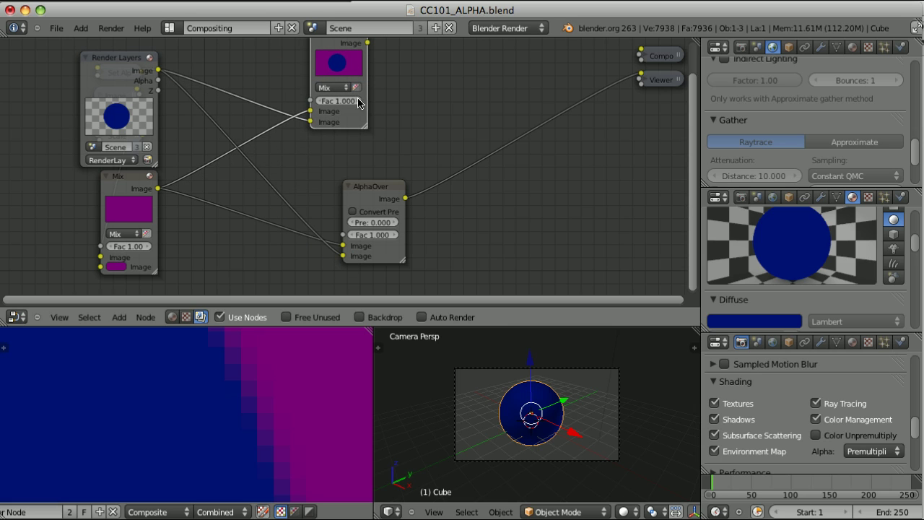
# - Set the render's alpha mode to Straight Alpha and re-render to inspect the AlphaOver result's edge pixels
pyautogui.click(874, 453)
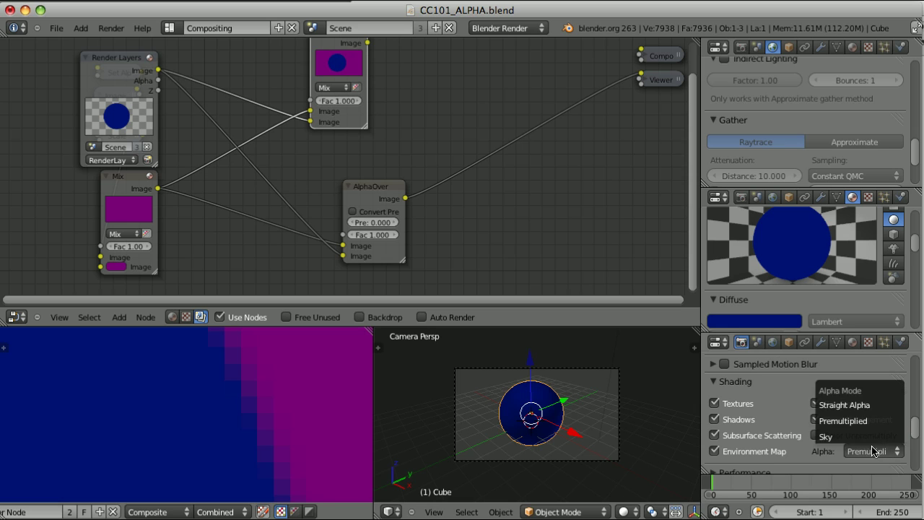
pyautogui.click(865, 405)
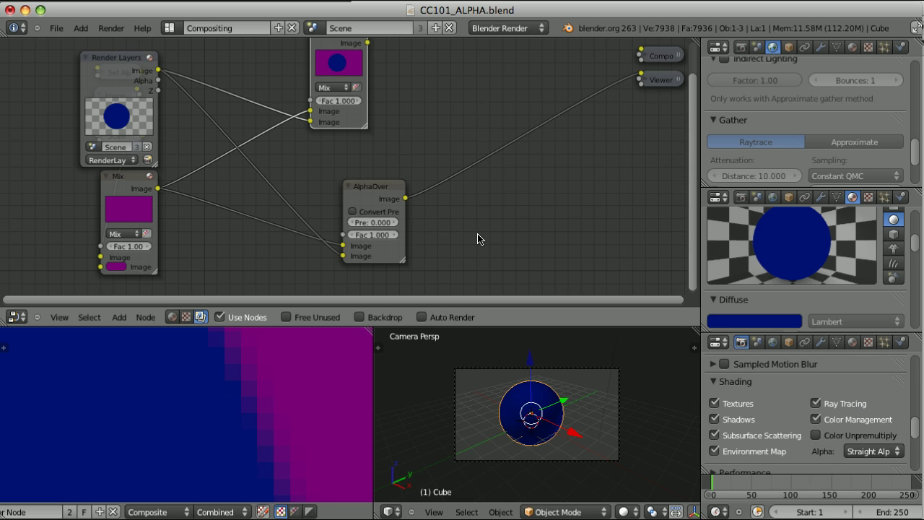
pyautogui.press('F12')
pyautogui.press('Escape')
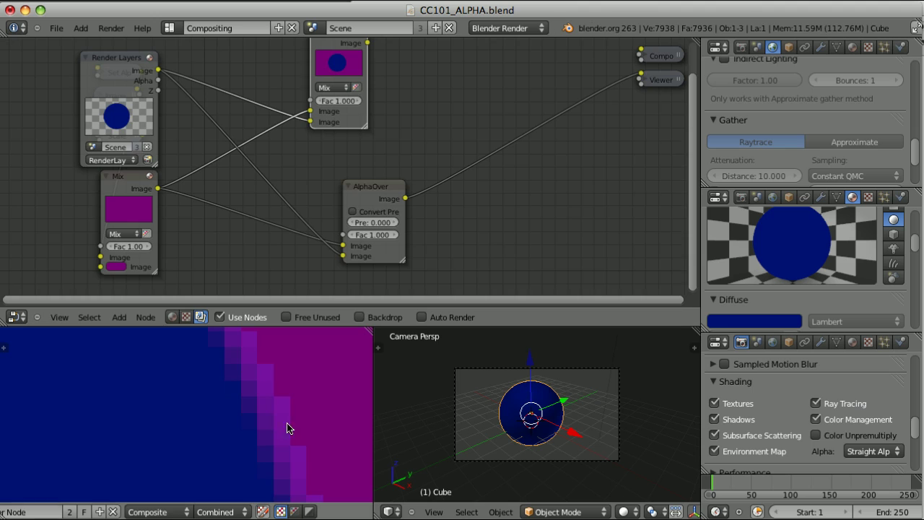
# - Enable the Convert Pre option on the AlphaOver node
pyautogui.click(374, 202)
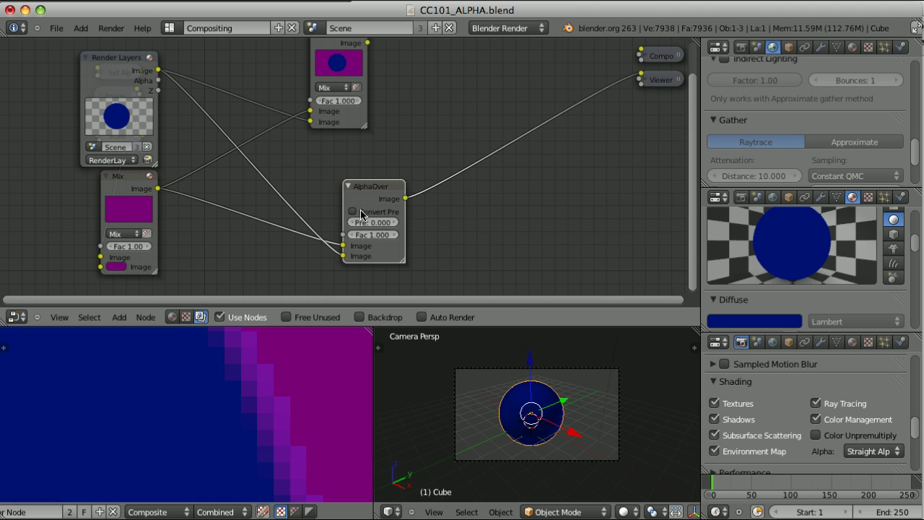
pyautogui.moveTo(344, 260)
pyautogui.mouseDown()
pyautogui.moveTo(256, 199)
pyautogui.moveTo(243, 122)
pyautogui.moveTo(304, 250)
pyautogui.moveTo(338, 259)
pyautogui.mouseUp()
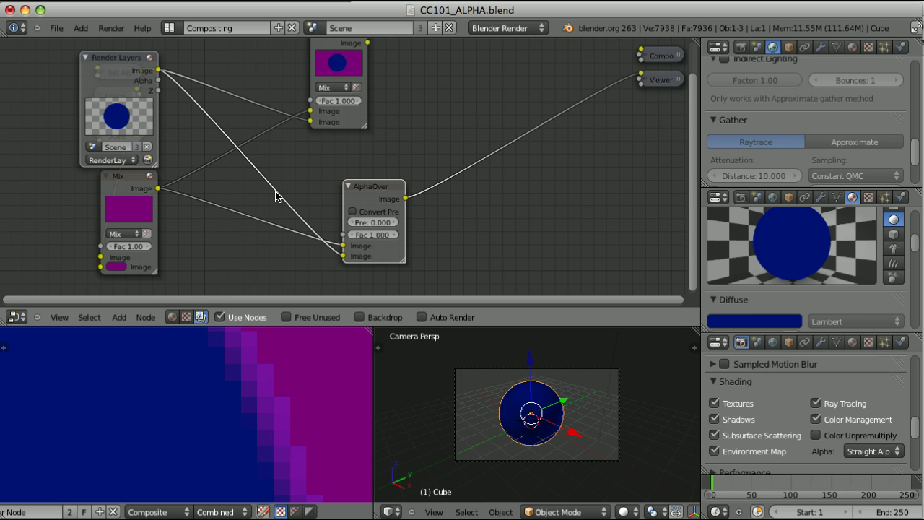
pyautogui.click(372, 193)
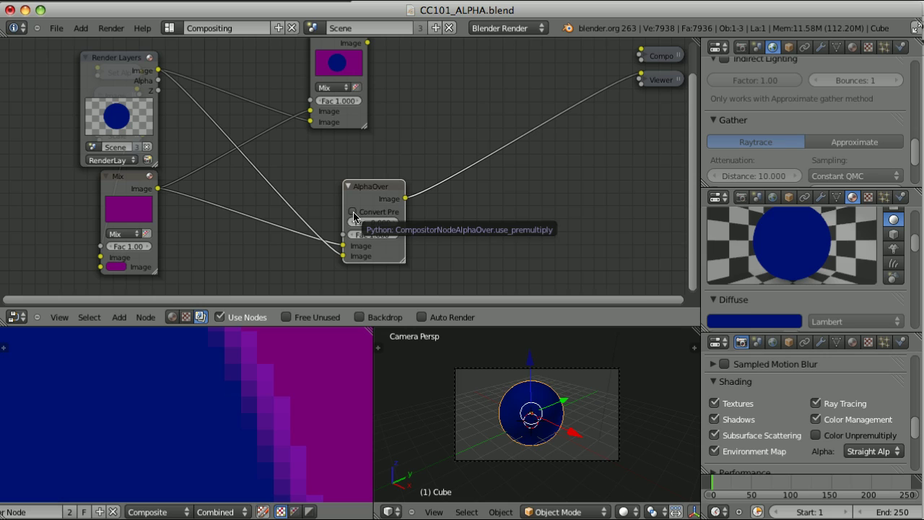
pyautogui.click(353, 213)
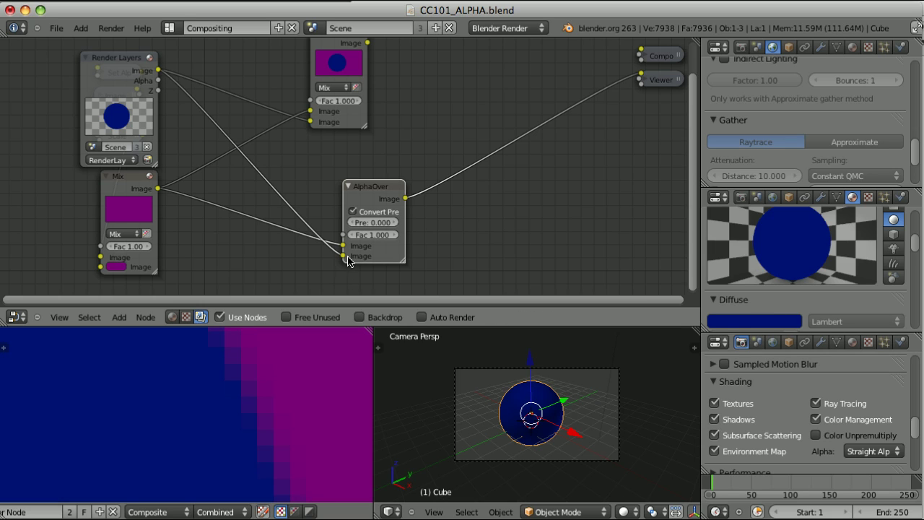
# - Disable and re-enable the AlphaOver node's Convert Pre option to compare the sphere's edge pixels
pyautogui.moveTo(343, 257)
pyautogui.mouseDown()
pyautogui.moveTo(326, 262)
pyautogui.moveTo(343, 256)
pyautogui.mouseUp()
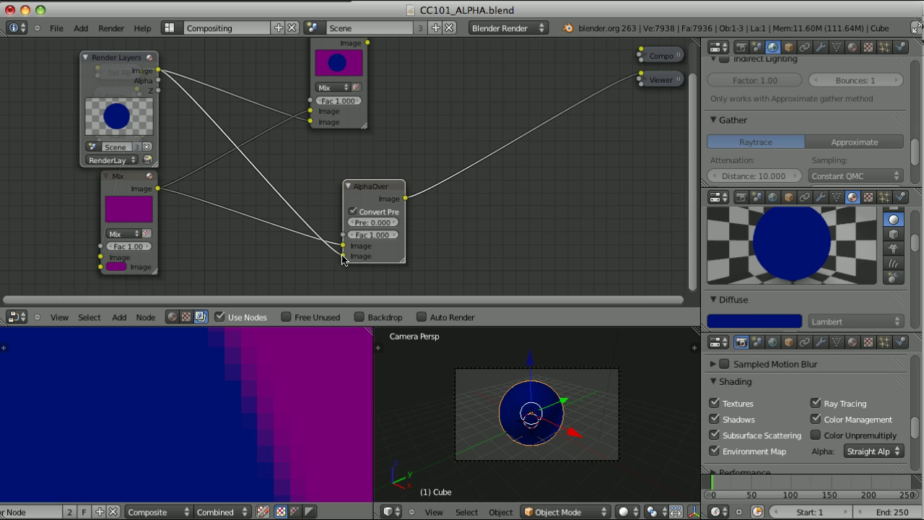
pyautogui.moveTo(338, 259); pyautogui.dragTo(343, 256)
pyautogui.click(353, 212)
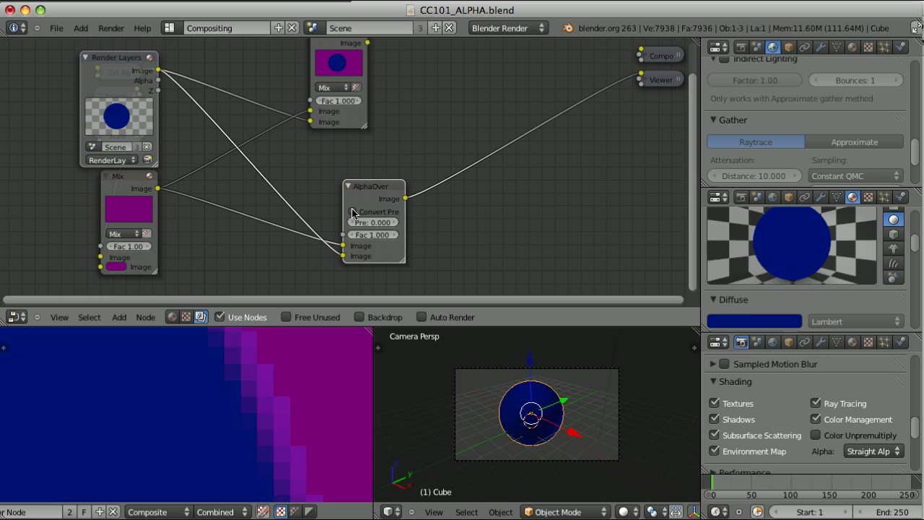
pyautogui.click(353, 211)
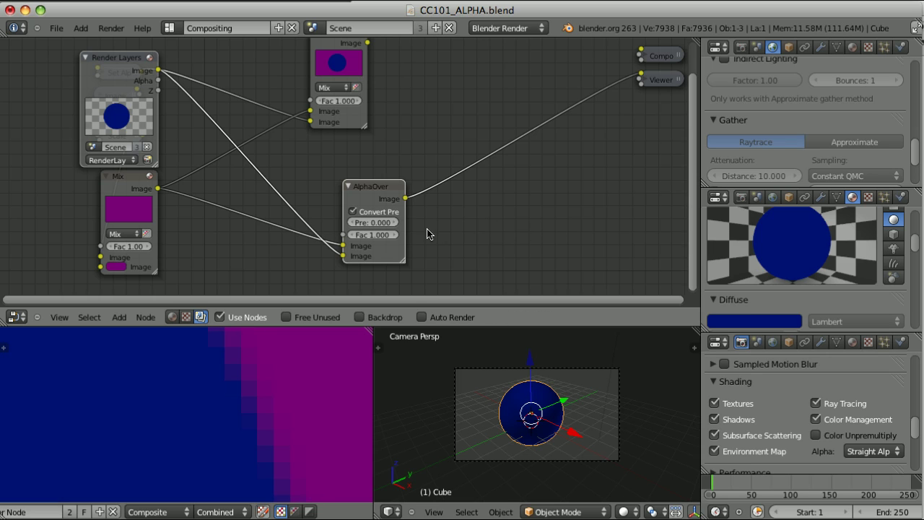
# - Reposition the AlphaOver node slightly lower and move the combining Mix node farther from the Render Layers node
pyautogui.click(388, 198)
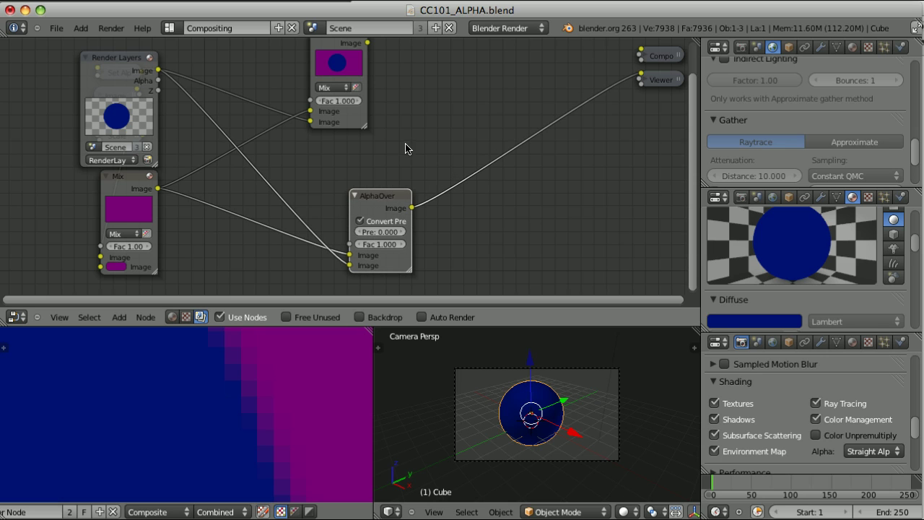
pyautogui.keyDown('shift'); pyautogui.scroll(5, 407, 192); pyautogui.keyUp('shift')
pyautogui.moveTo(338, 141); pyautogui.dragTo(444, 104)
pyautogui.moveTo(446, 228); pyautogui.dragTo(395, 209, button='middle')
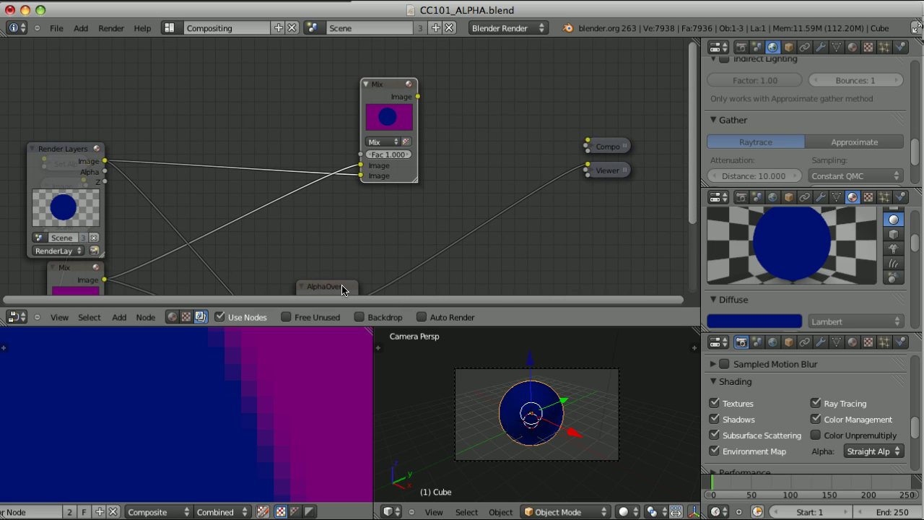
# - Change the render's alpha mode back to Premultiplied and render the scene again, returning to the node editor
pyautogui.click(881, 452)
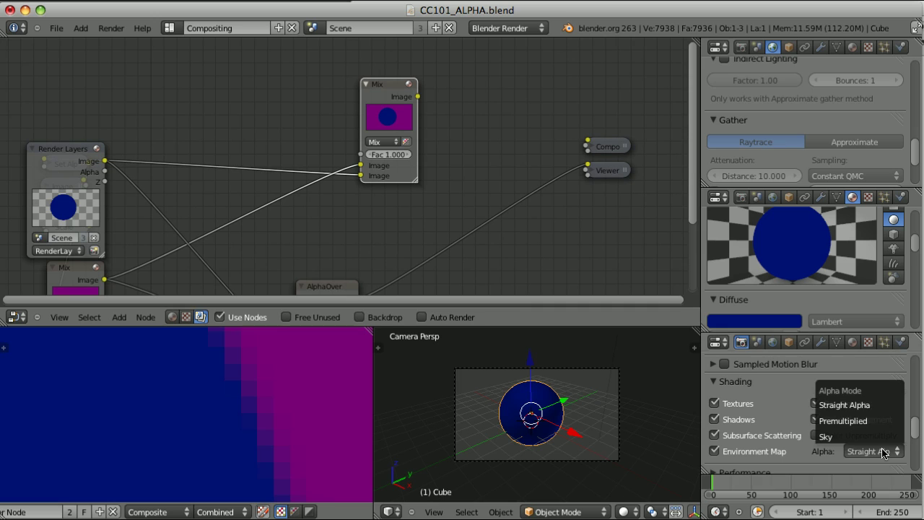
pyautogui.click(854, 422)
pyautogui.press('F12')
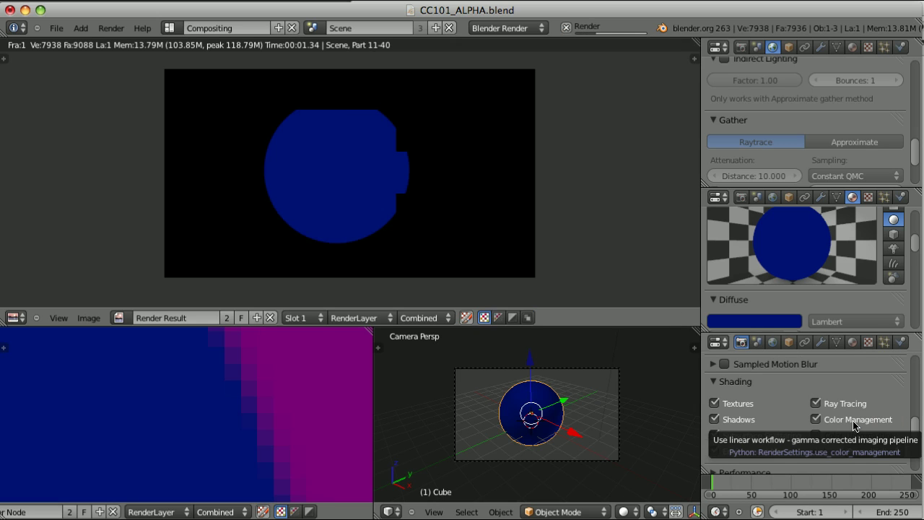
pyautogui.press('Escape')
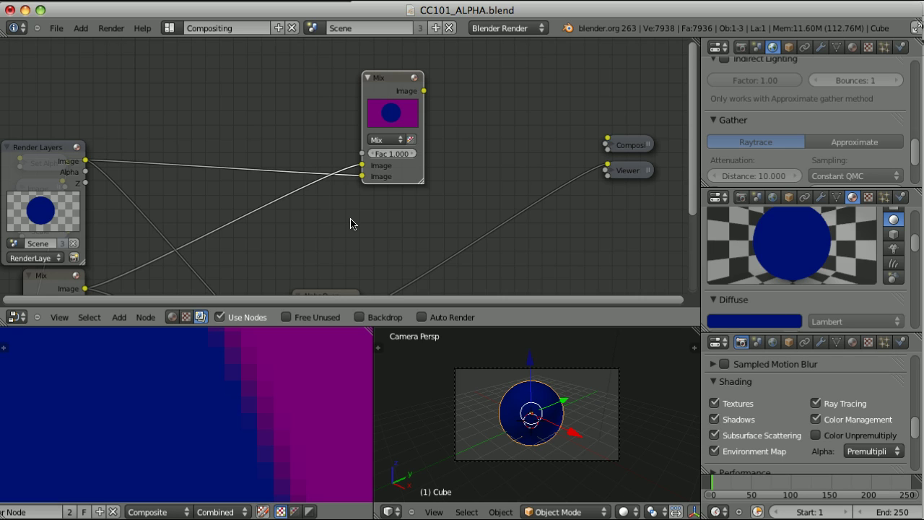
# - Insert a Mix node set to Divide between the Render Layers and combining Mix nodes, feeding the render's Alpha into its second image input
pyautogui.hotkey('shift', 'a')
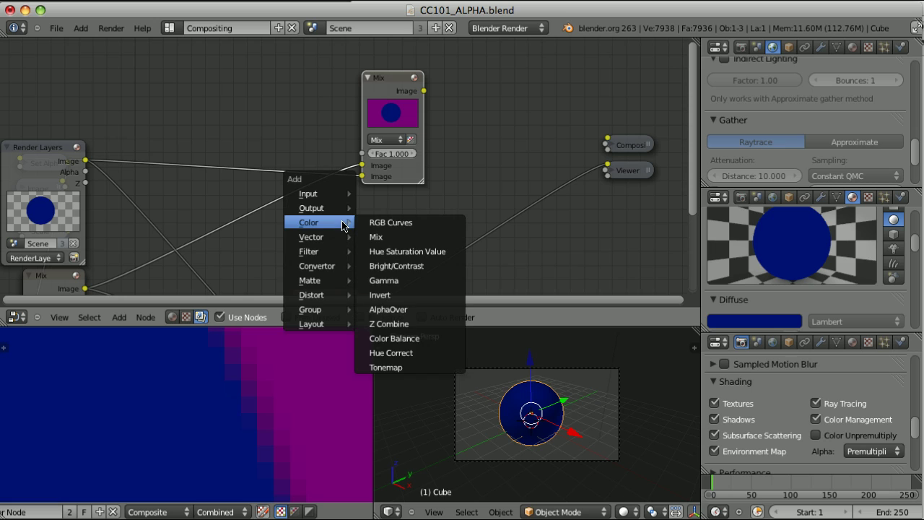
pyautogui.click(430, 236)
pyautogui.click(189, 110)
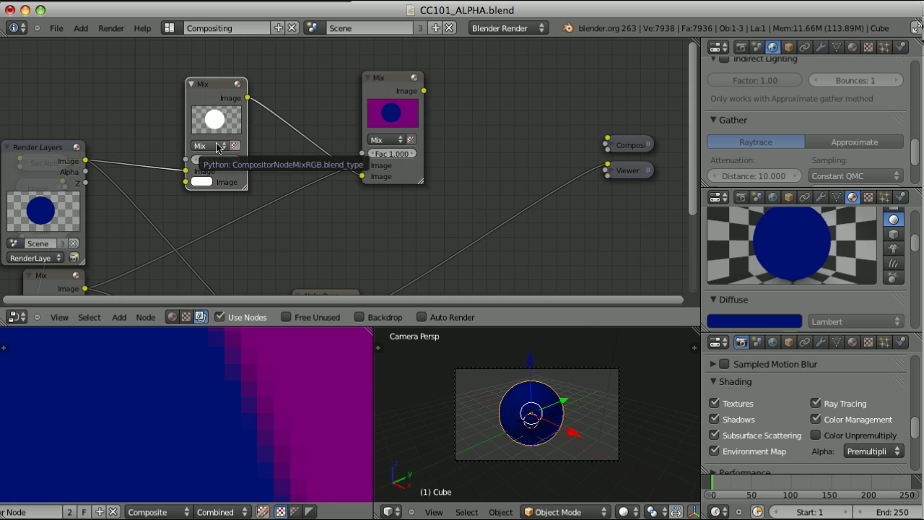
pyautogui.click(216, 147)
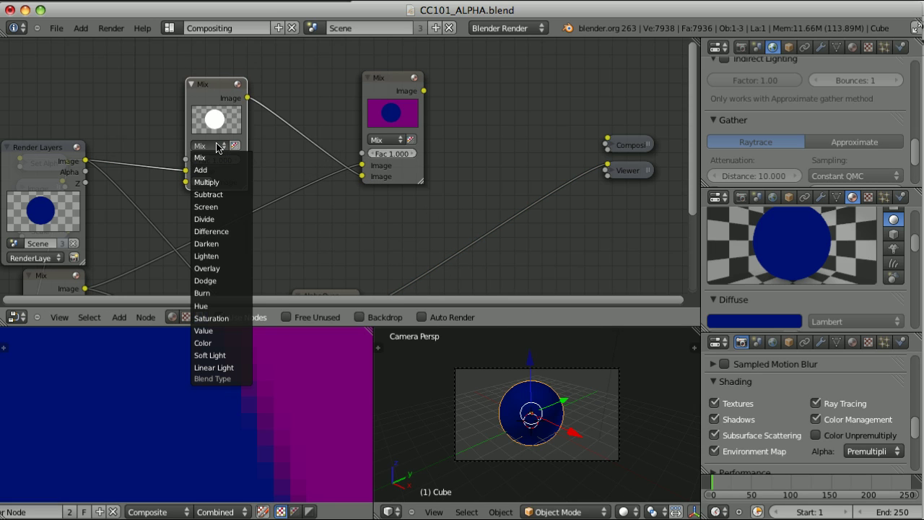
pyautogui.click(217, 220)
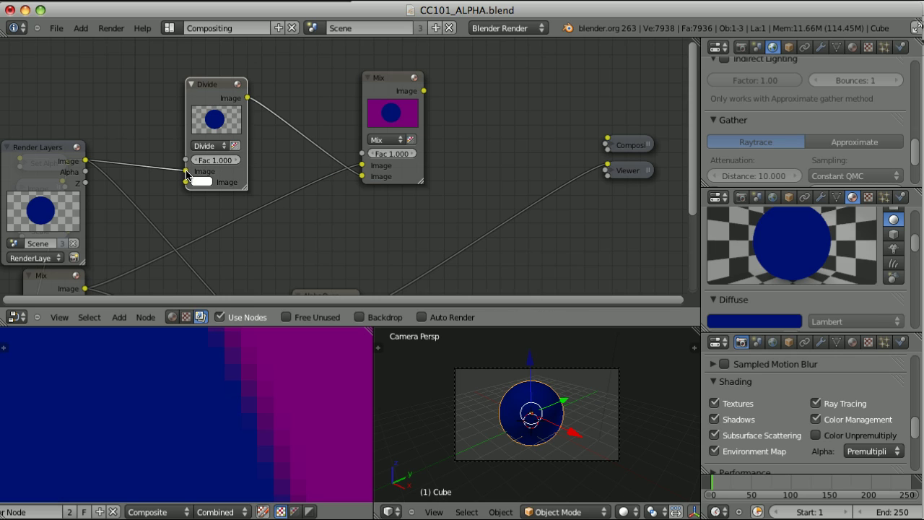
pyautogui.moveTo(85, 171); pyautogui.dragTo(186, 183)
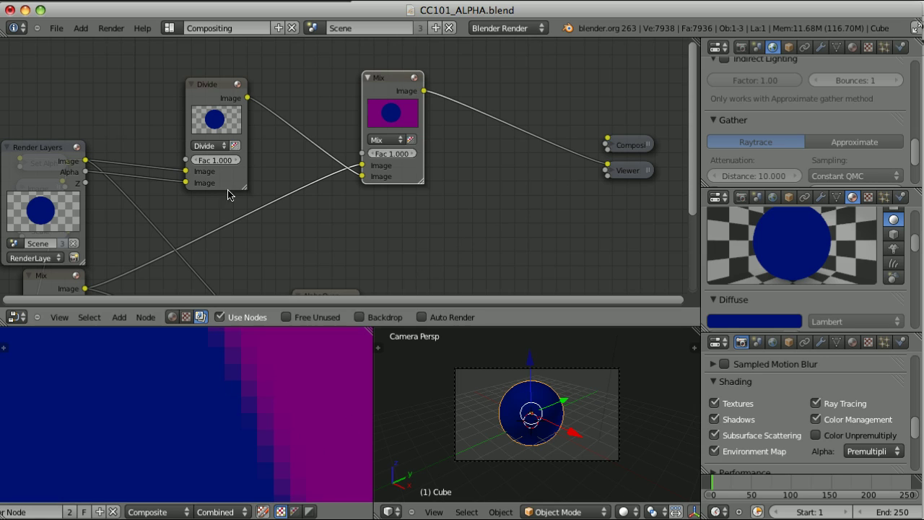
# - Mute and unmute the Divide node to compare the composite's edge pixels
pyautogui.click(217, 88)
pyautogui.press('m')
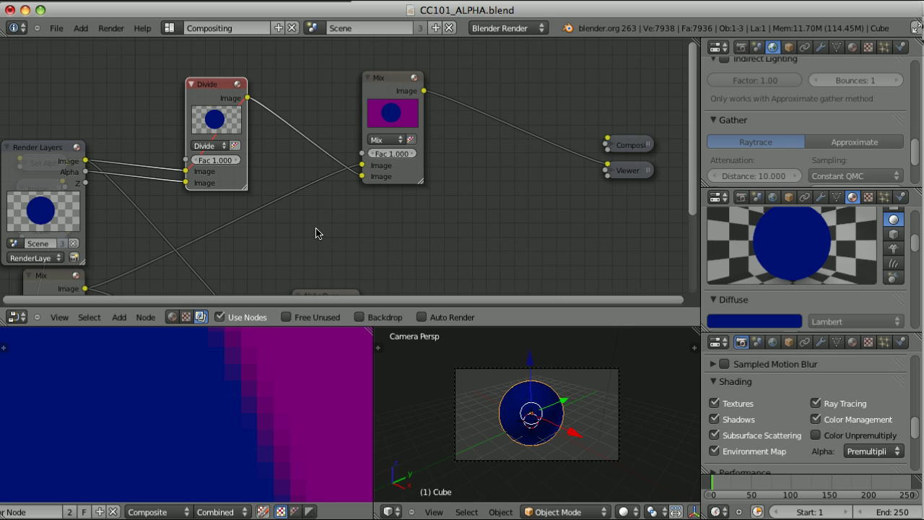
pyautogui.press('m')
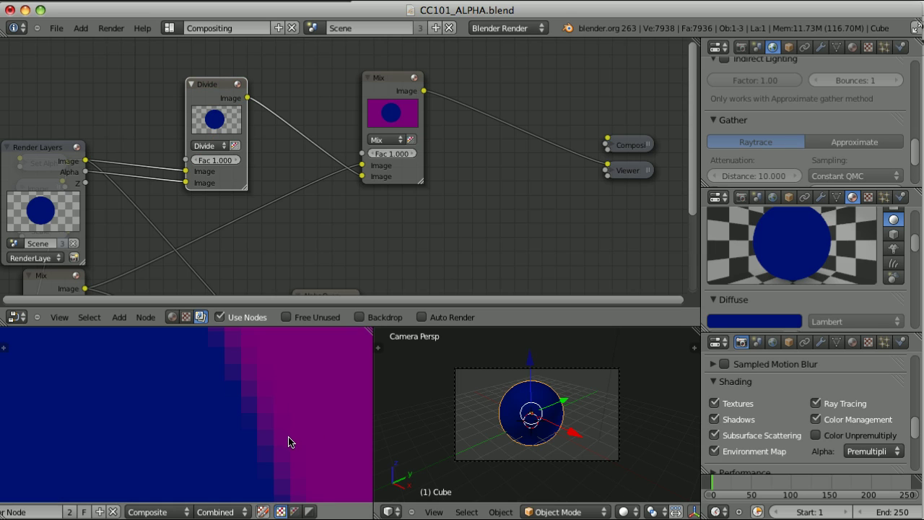
# - Reposition the Divide node slightly higher between the Render Layers and combining Mix nodes, keeping Alpha linked to its second input
pyautogui.press('g')
pyautogui.click(231, 62)
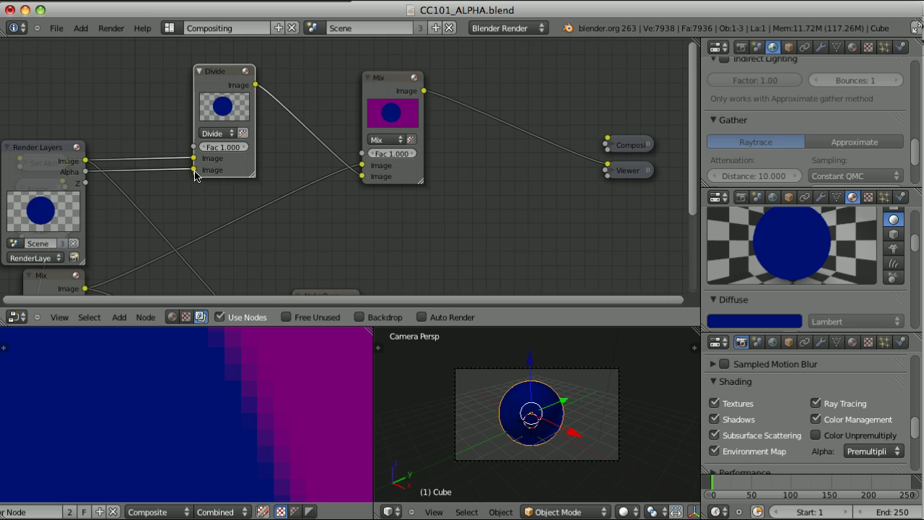
pyautogui.moveTo(85, 171); pyautogui.dragTo(237, 204)
pyautogui.press('g')
pyautogui.click(227, 206)
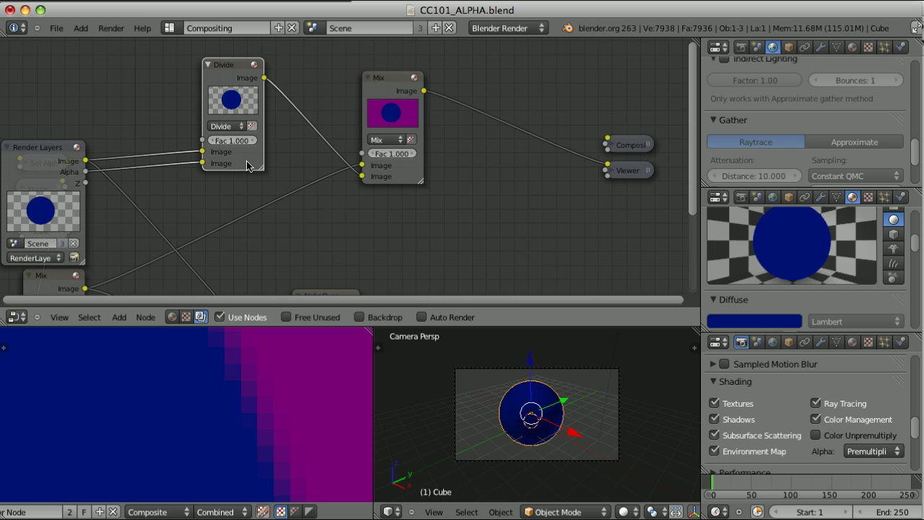
# - Replace the Divide node with an Alpha Convert node between the Render Layers and combining Mix nodes
pyautogui.press('x')
pyautogui.hotkey('shift', 'a')
pyautogui.moveTo(205, 163)
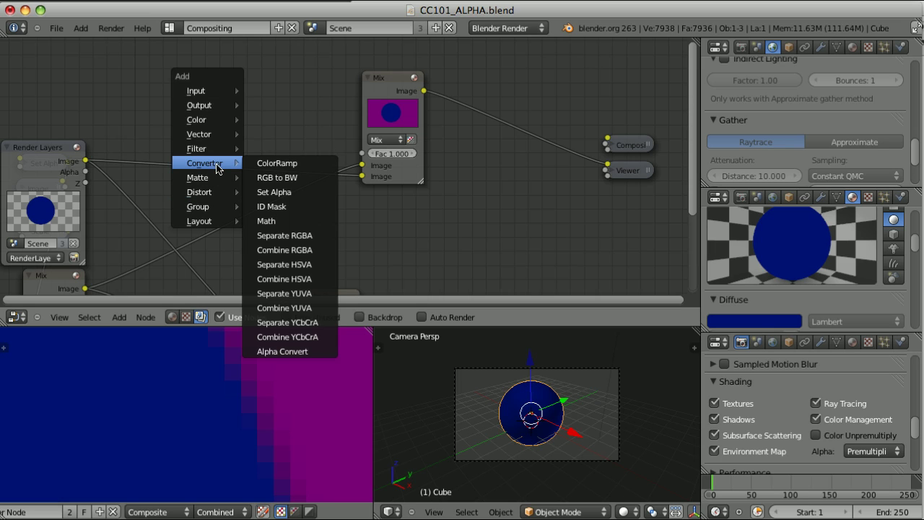
pyautogui.click(306, 351)
pyautogui.click(243, 202)
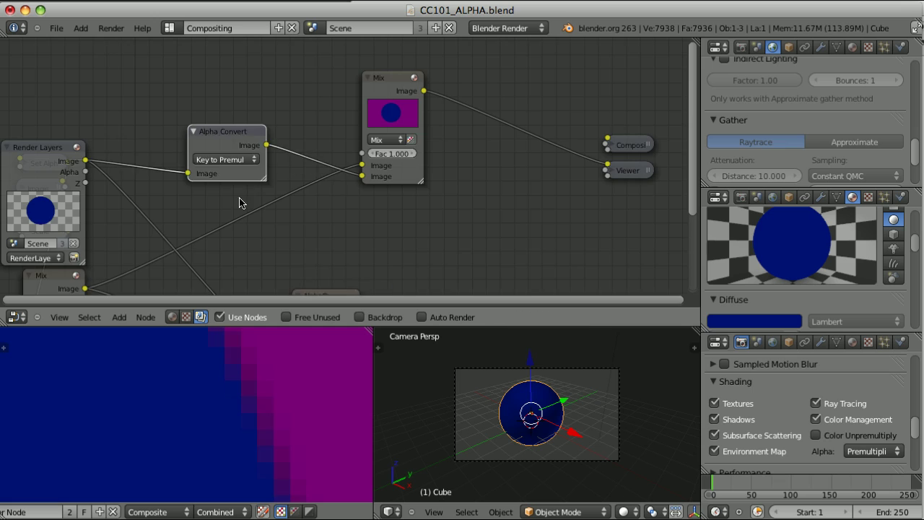
# - Set the Alpha Convert node's mapping to Premul to Key and move the node slightly closer to Render Layers
pyautogui.moveTo(244, 202); pyautogui.dragTo(361, 171, button='middle')
pyautogui.scroll(2, 355, 178)
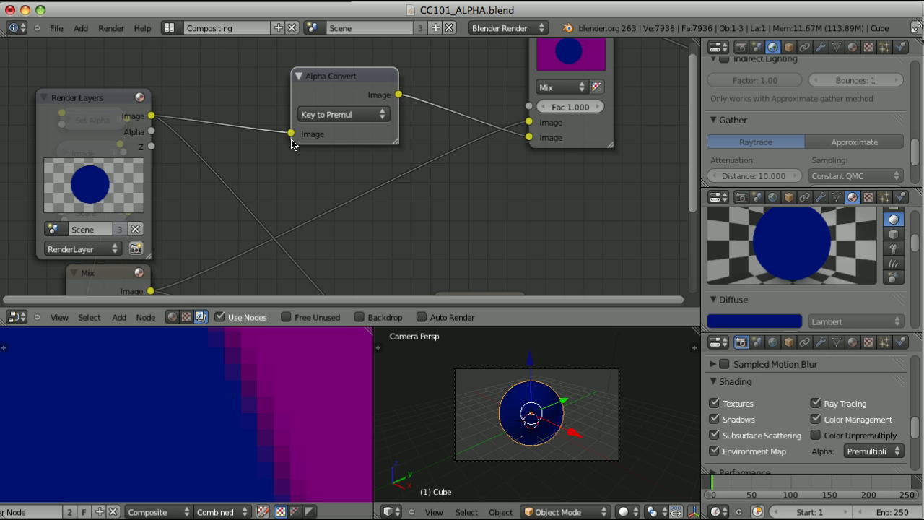
pyautogui.click(359, 115)
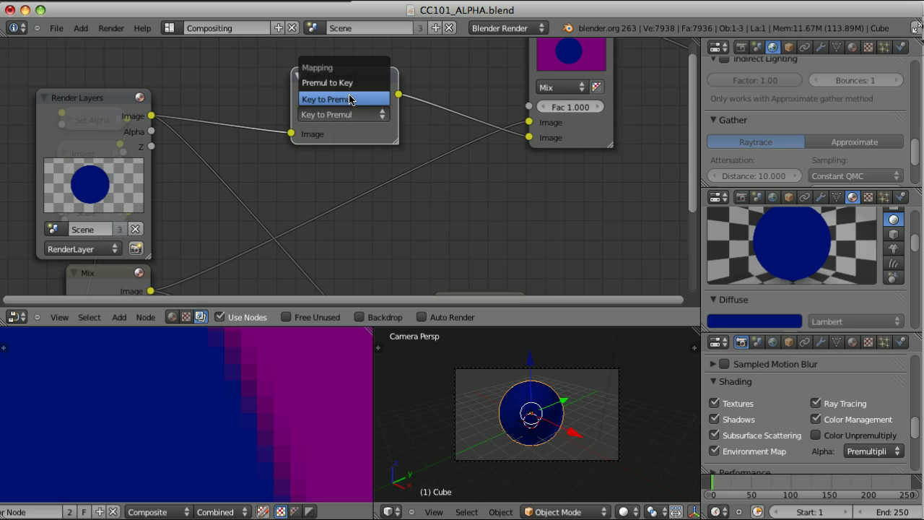
pyautogui.click(349, 83)
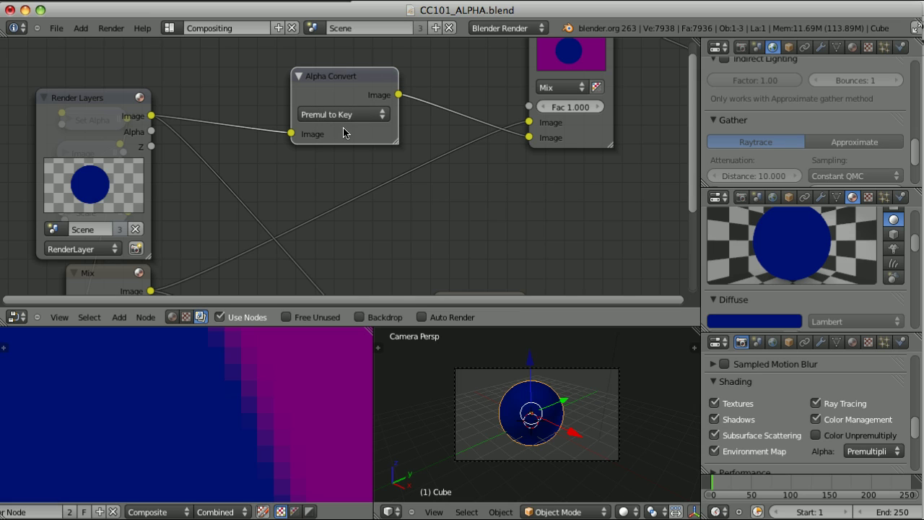
pyautogui.moveTo(351, 79); pyautogui.dragTo(319, 78)
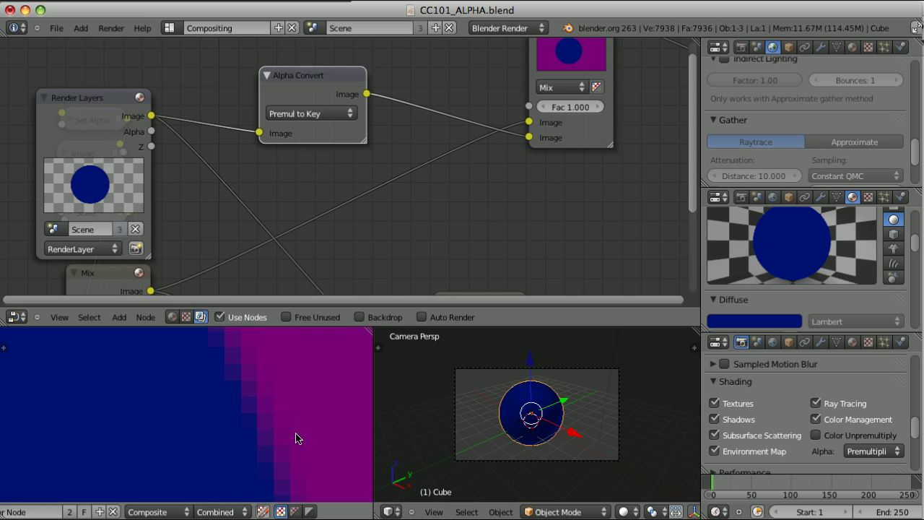
pyautogui.scroll(-2, 399, 207)
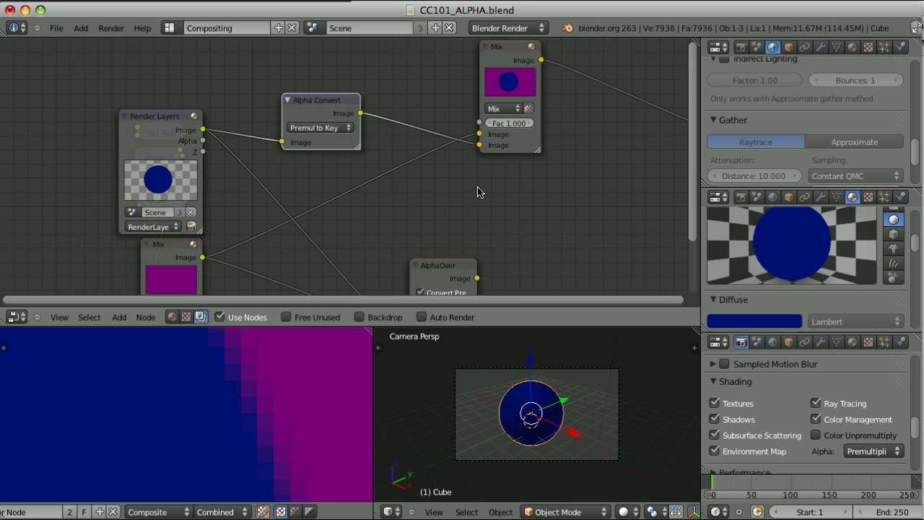
pyautogui.click(870, 451)
pyautogui.click(864, 406)
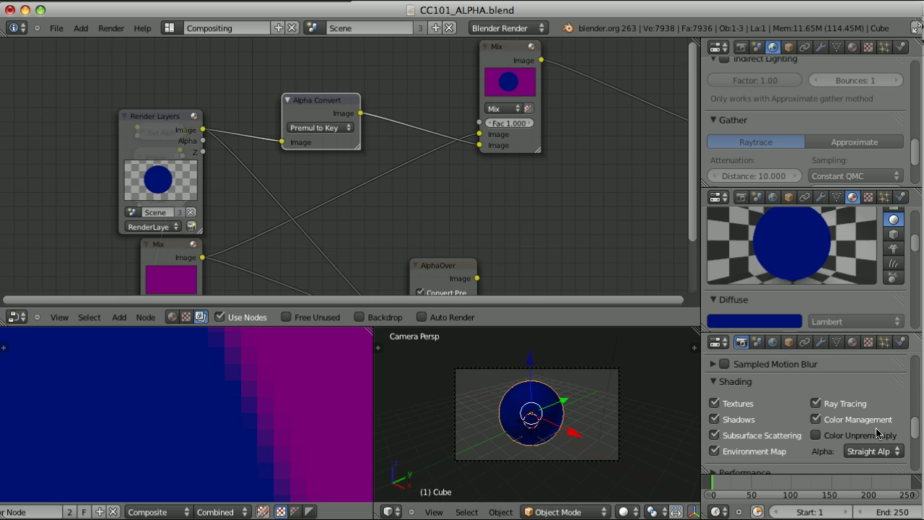
pyautogui.click(886, 451)
pyautogui.click(877, 419)
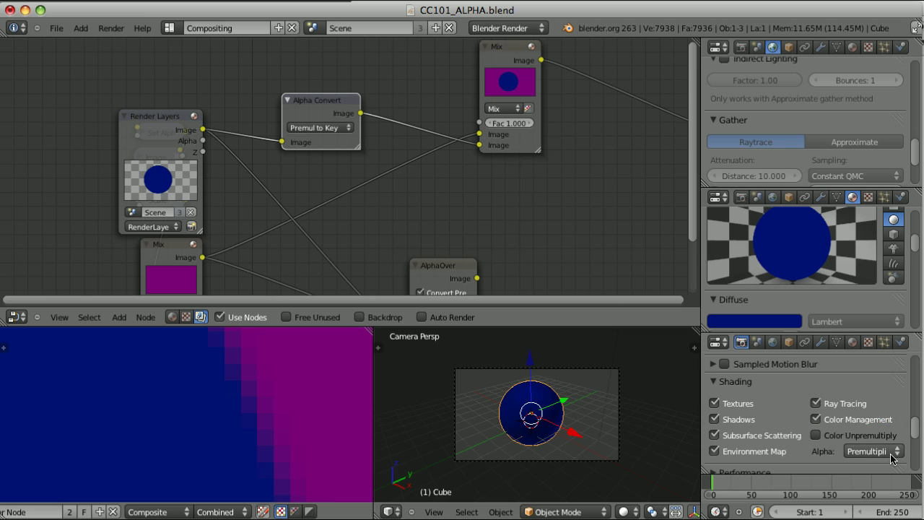
# - Change the render's alpha mode to Sky and render the scene against the yellow world background
pyautogui.click(874, 452)
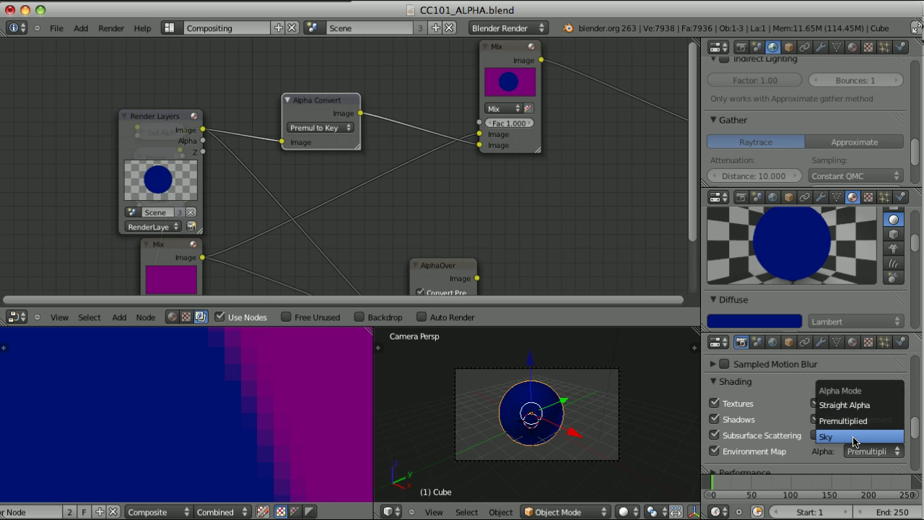
pyautogui.click(855, 438)
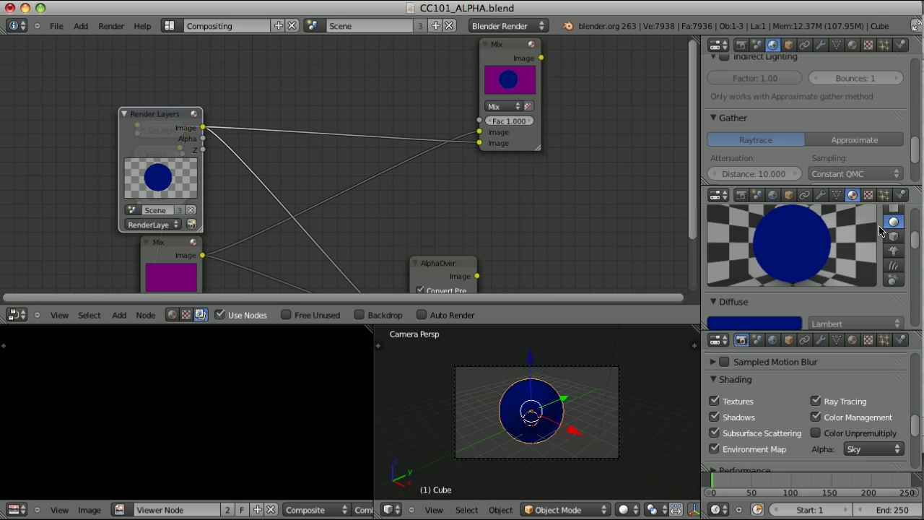
pyautogui.scroll(5, 836, 130)
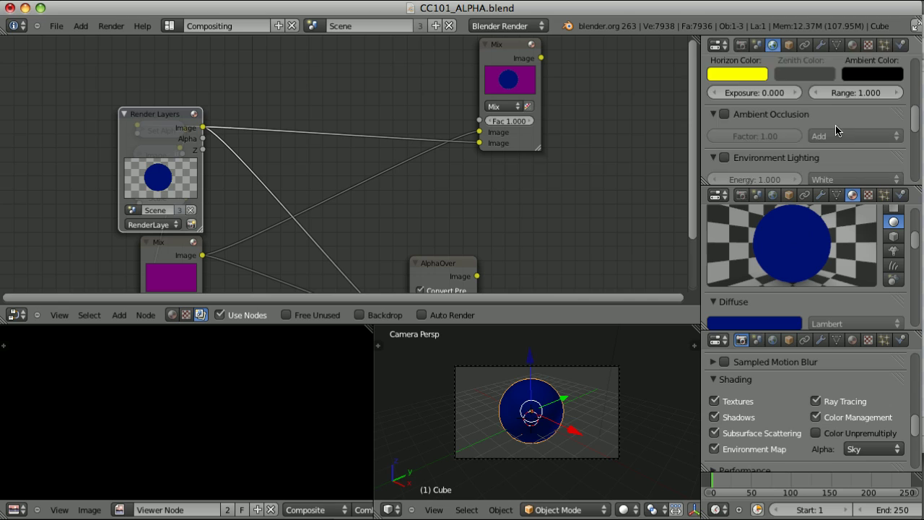
pyautogui.scroll(4, 836, 130)
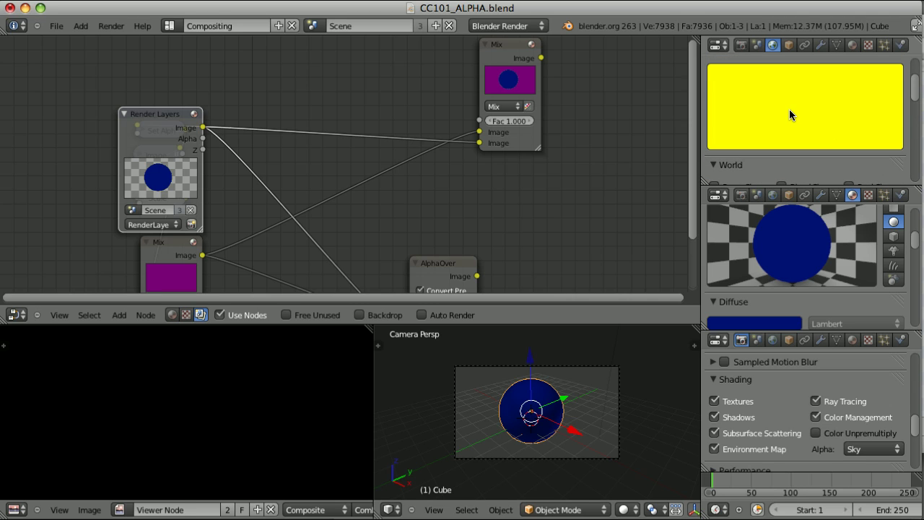
pyautogui.press('F12')
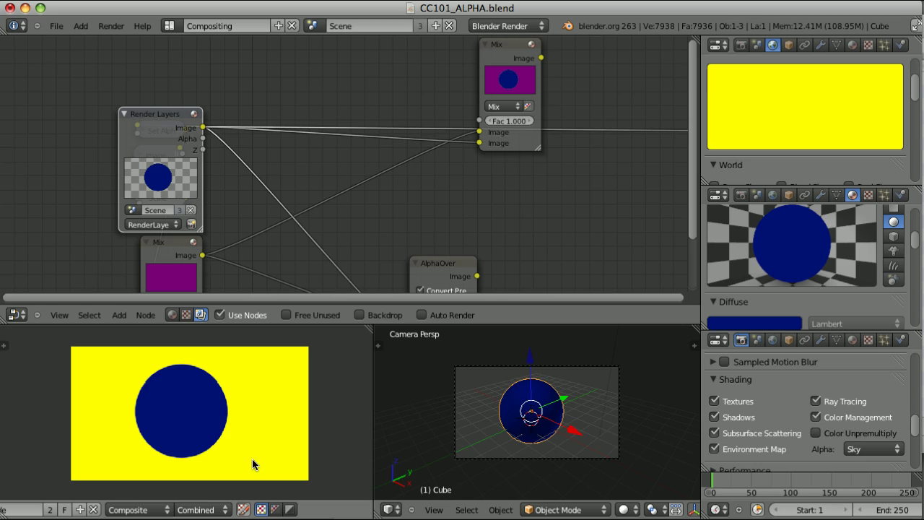
# - Examine the Sky render's edge pixels up close in the colour, alpha-only and combined colour-and-alpha displays
pyautogui.scroll(1, 244, 411)
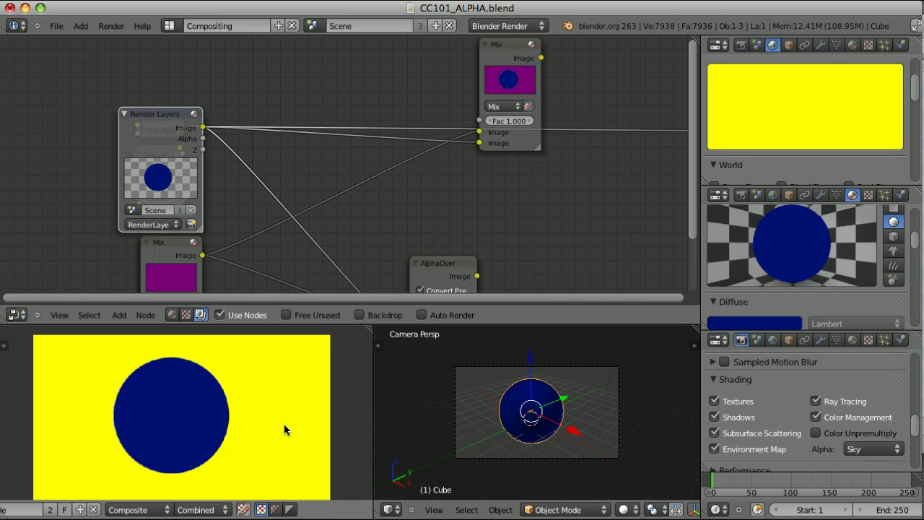
pyautogui.scroll(10, 284, 424)
pyautogui.moveTo(312, 384); pyautogui.dragTo(206, 440, button='middle')
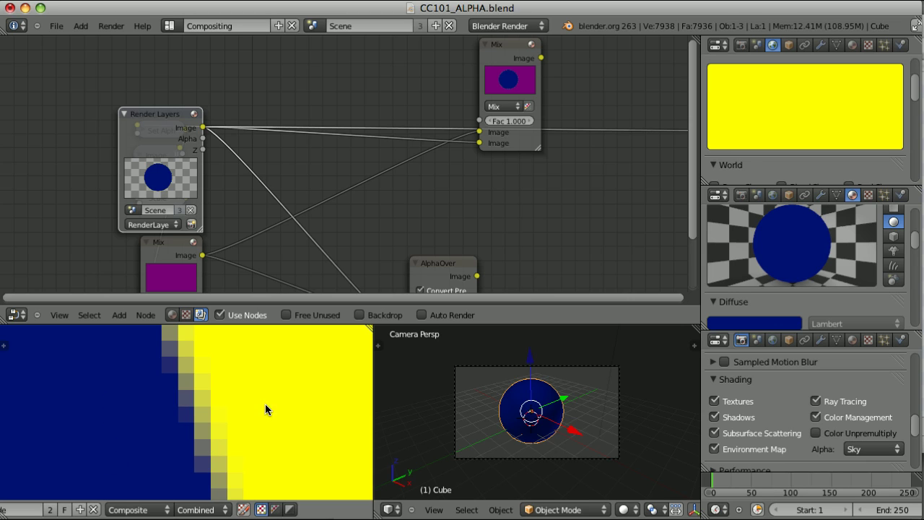
pyautogui.click(289, 509)
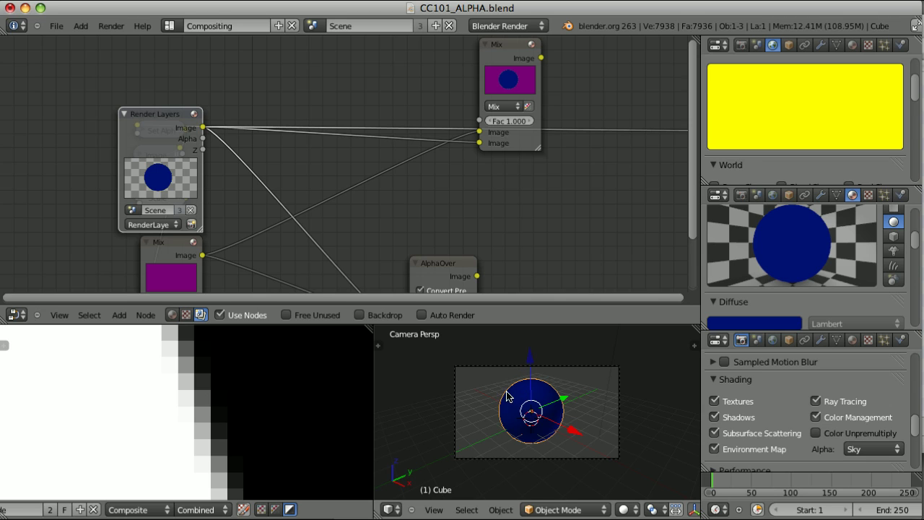
pyautogui.click(261, 509)
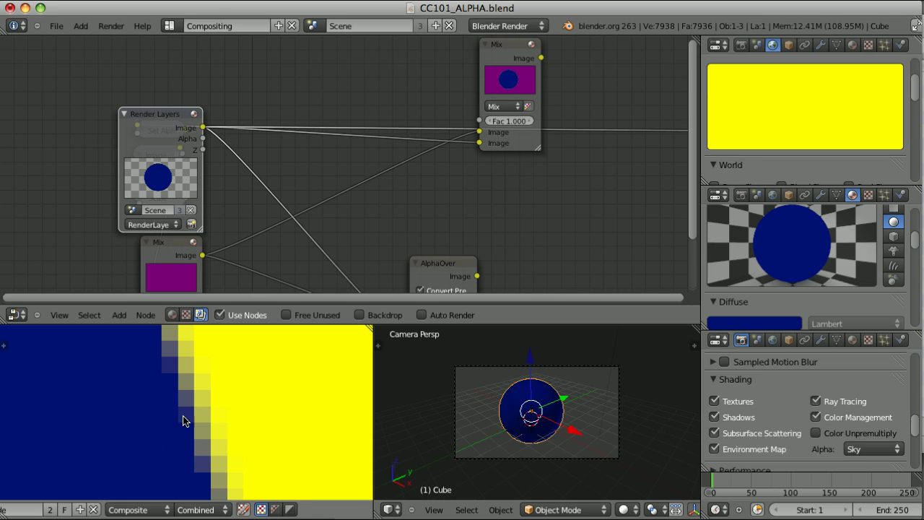
pyautogui.click(276, 510)
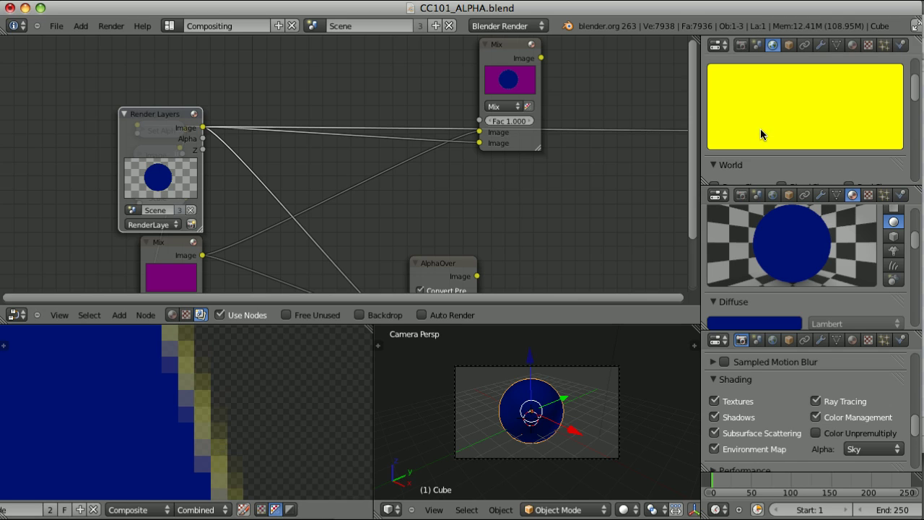
pyautogui.scroll(-5, 221, 417)
pyautogui.click(261, 510)
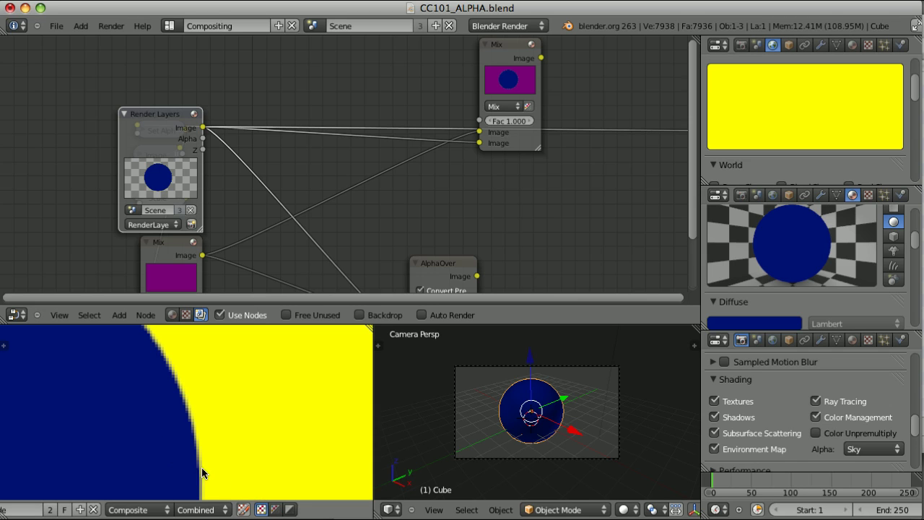
# - Check the alpha channel of the render and the magenta background, and send the combining Mix node to the viewer
pyautogui.click(289, 509)
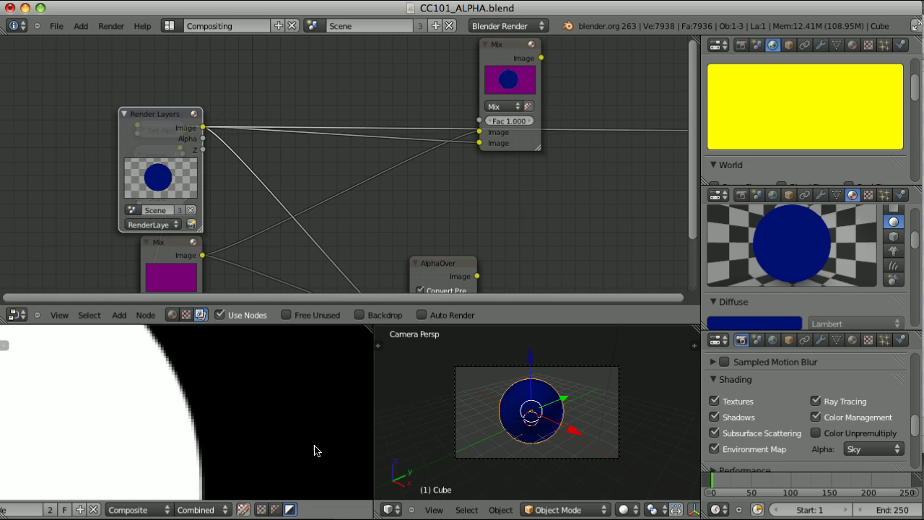
pyautogui.keyDown('ctrl'); pyautogui.keyDown('shift'); pyautogui.click(174, 248); pyautogui.keyUp('shift'); pyautogui.keyUp('ctrl')
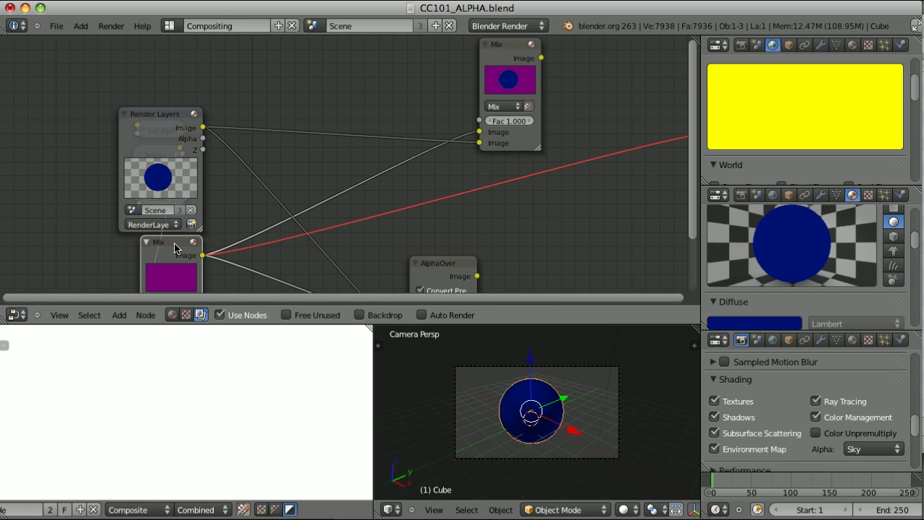
pyautogui.keyDown('ctrl'); pyautogui.keyDown('shift'); pyautogui.click(509, 49); pyautogui.keyUp('shift'); pyautogui.keyUp('ctrl')
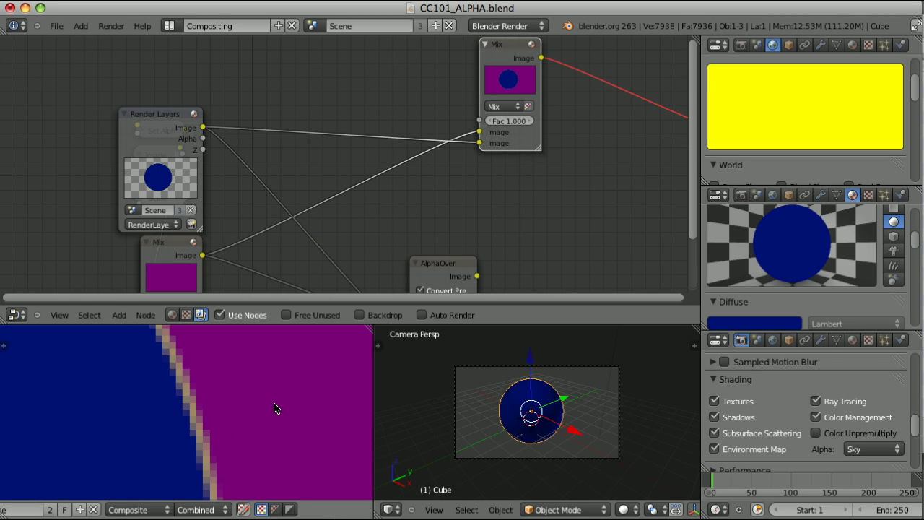
# - Insert an Alpha Convert node between Render Layers and the combining Mix node, with its mapping set to Premul to Key
pyautogui.hotkey('shift', 'a')
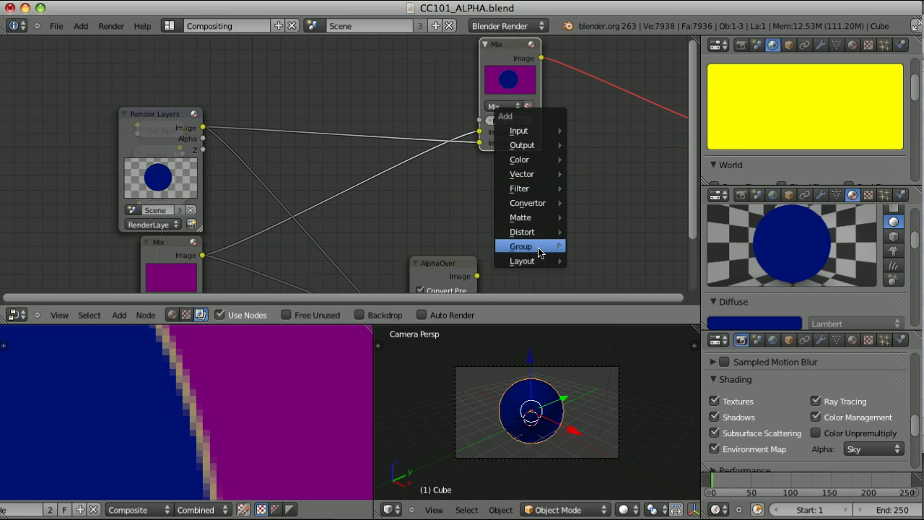
pyautogui.moveTo(541, 205)
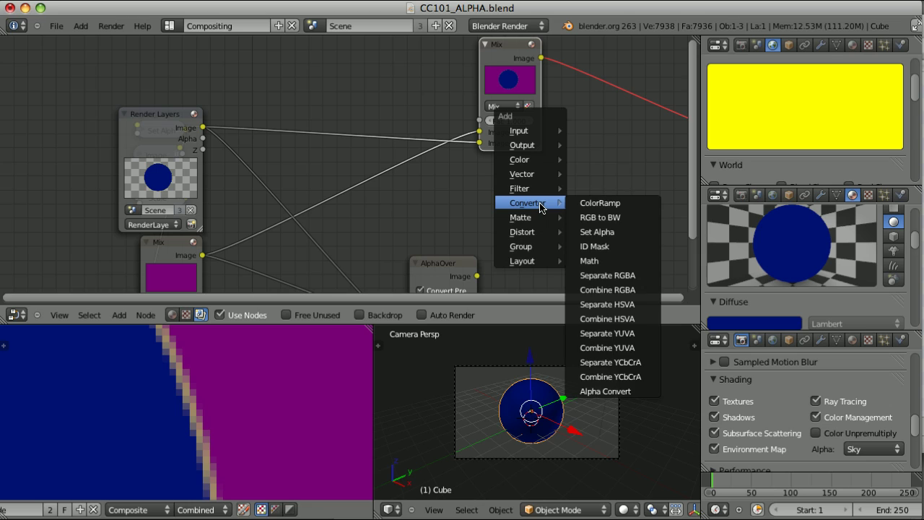
pyautogui.click(606, 391)
pyautogui.click(345, 166)
pyautogui.click(338, 138)
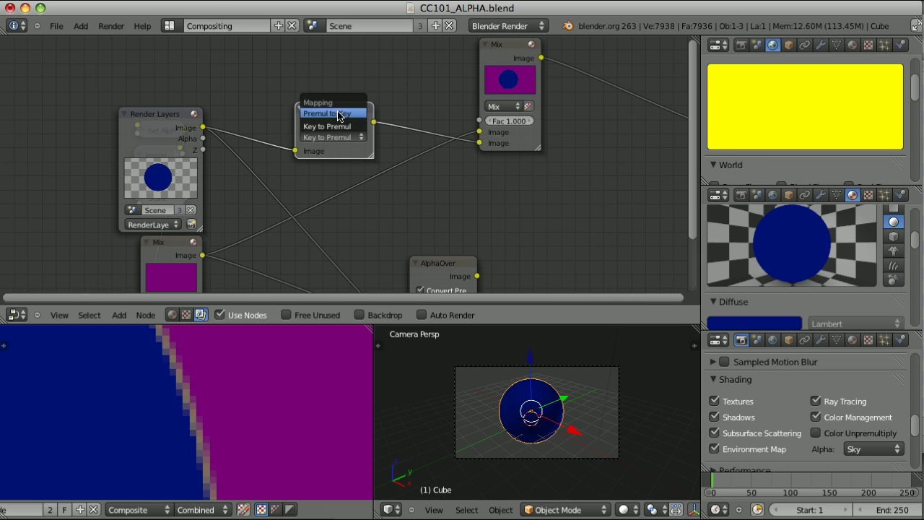
pyautogui.click(338, 116)
# - Send the AlphaOver node to the viewer, test it with Convert Premul disabled, and enable Convert Premul again
pyautogui.press('Home')
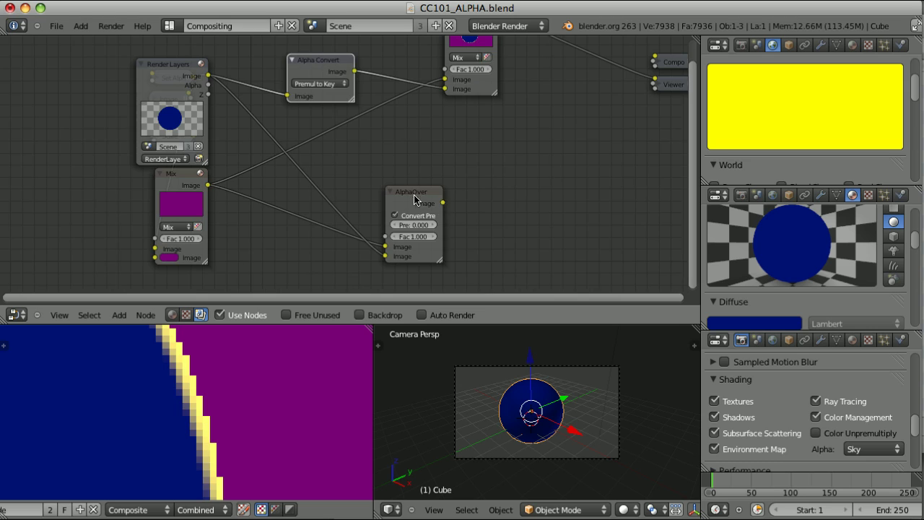
pyautogui.click(415, 194)
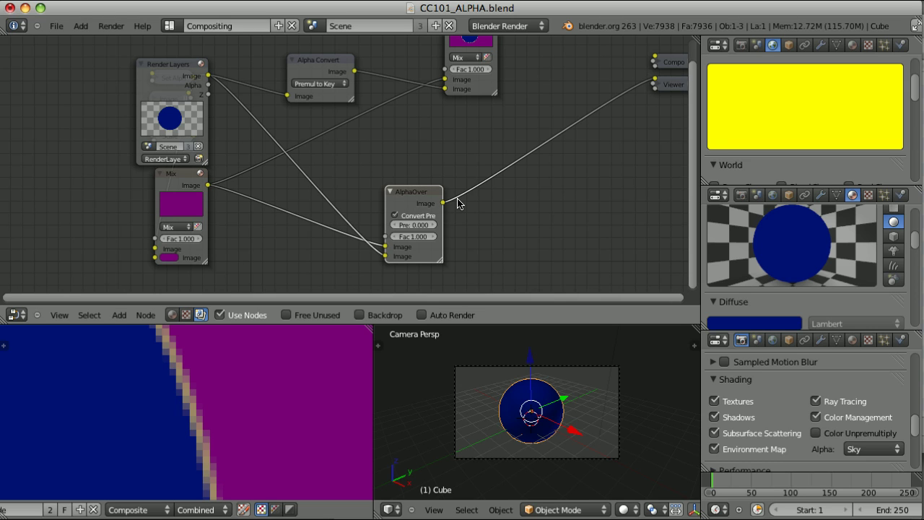
pyautogui.scroll(2, 485, 220)
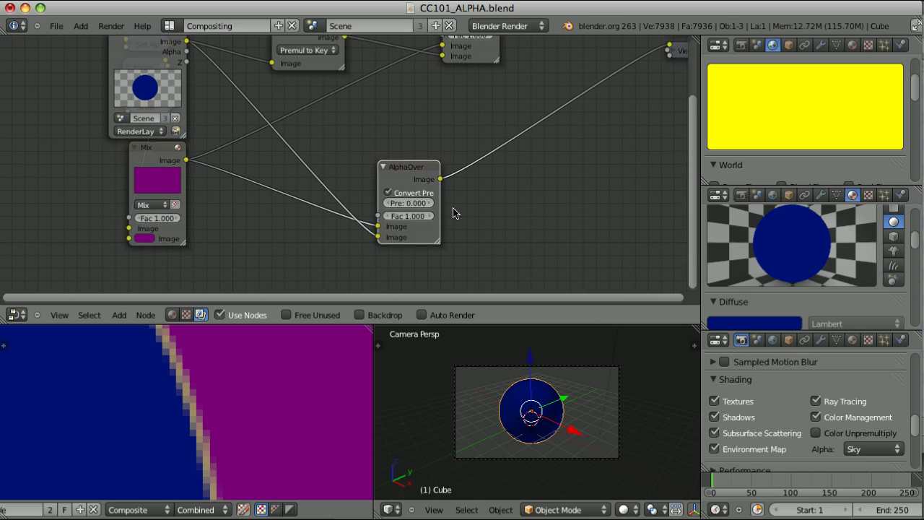
pyautogui.scroll(1, 453, 213)
pyautogui.click(390, 195)
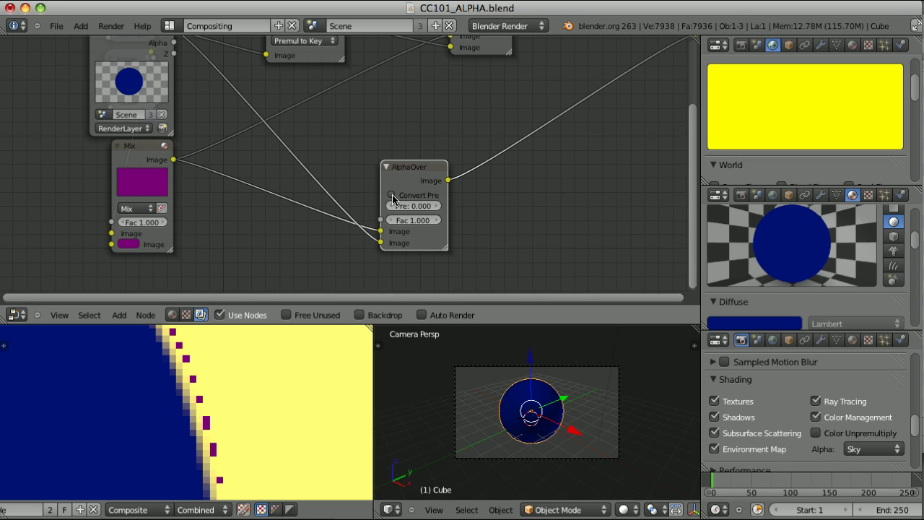
pyautogui.click(390, 195)
# - Check the available alpha modes for the render and keep Sky selected
pyautogui.scroll(-5, 443, 229)
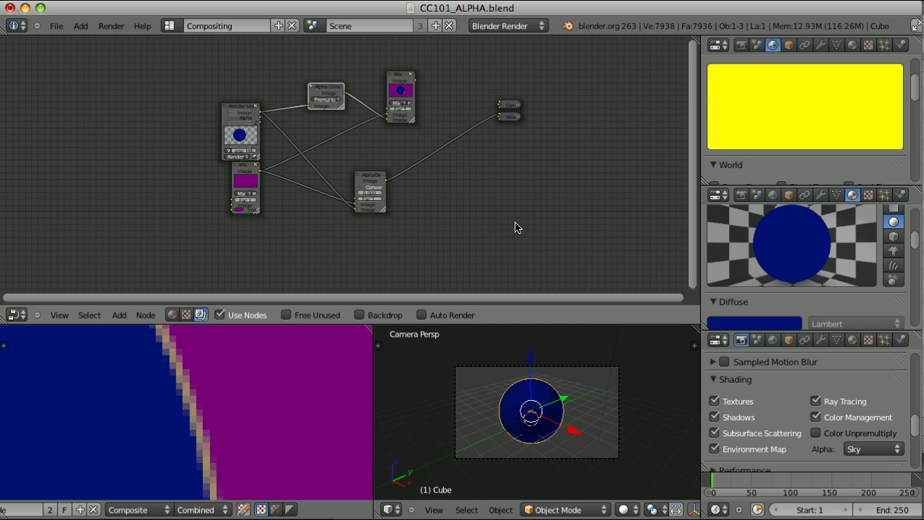
pyautogui.click(865, 451)
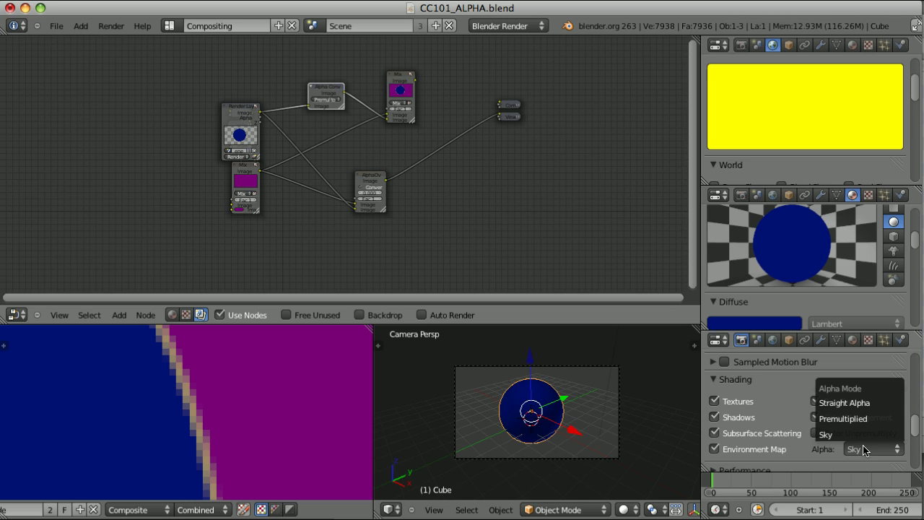
pyautogui.click(864, 436)
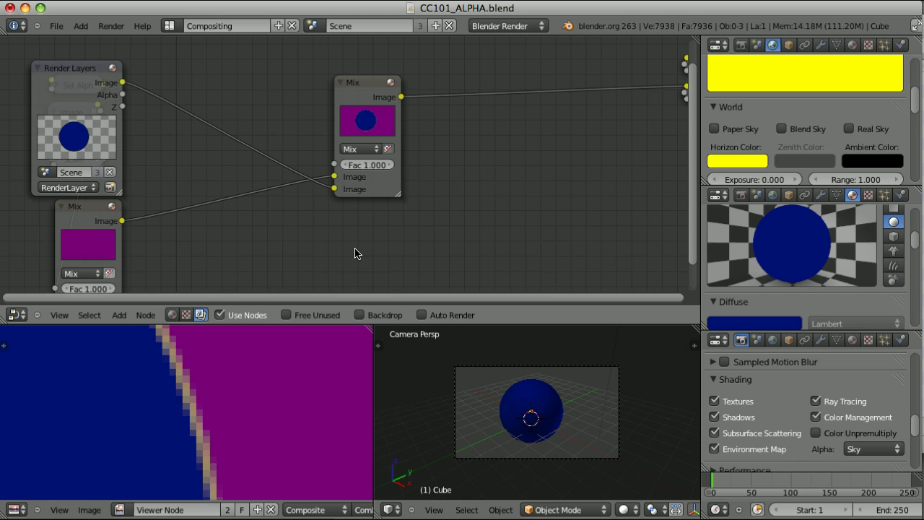
# - Insert the RemoveColorMatting group between Render Layers and the combining Mix node, with its COLOR set to the world's yellow horizon colour
pyautogui.hotkey('shift', 'a')
pyautogui.moveTo(371, 248)
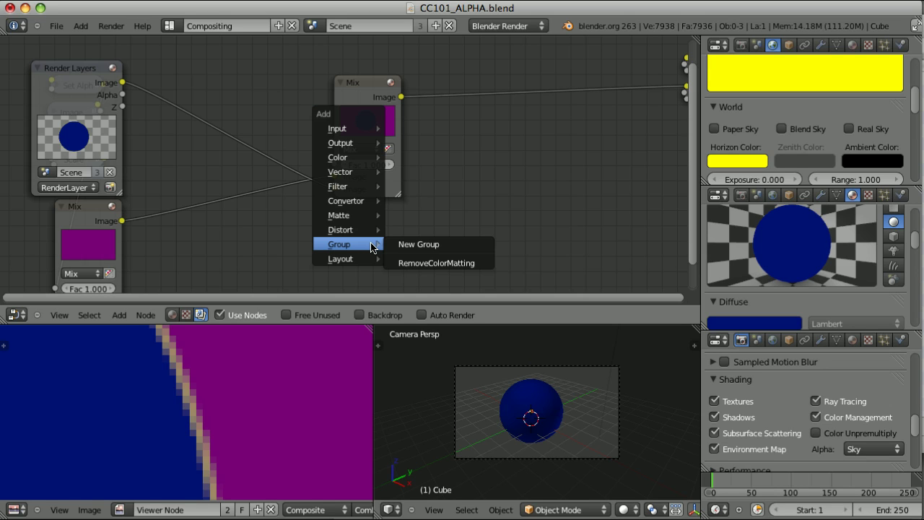
pyautogui.click(430, 263)
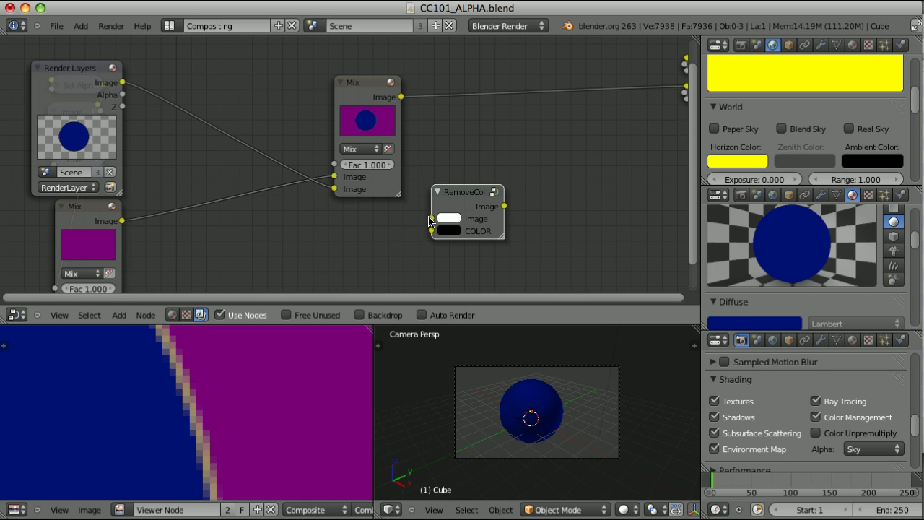
pyautogui.moveTo(432, 218); pyautogui.dragTo(422, 248)
pyautogui.hotkey('ctrl', 'v')
pyautogui.moveTo(432, 231); pyautogui.dragTo(384, 251)
pyautogui.moveTo(471, 194); pyautogui.dragTo(212, 117)
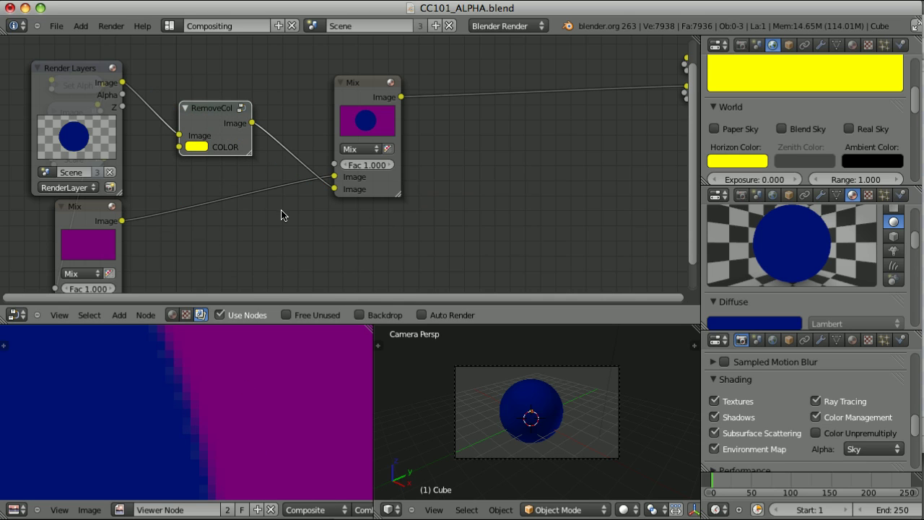
# - Examine the composite's edge pixels up close and open the RemoveColorMatting group to view its internal nodes
pyautogui.press('Home')
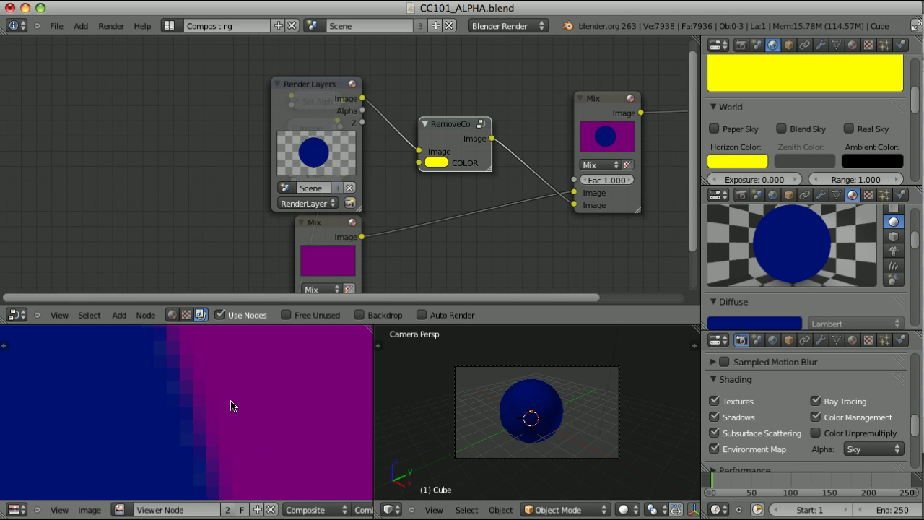
pyautogui.moveTo(173, 390); pyautogui.dragTo(207, 456, button='middle')
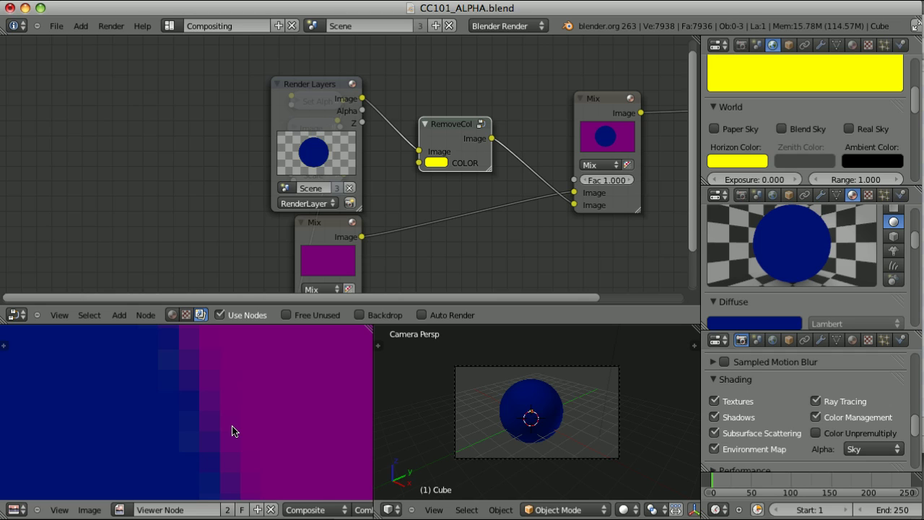
pyautogui.scroll(-5, 232, 431)
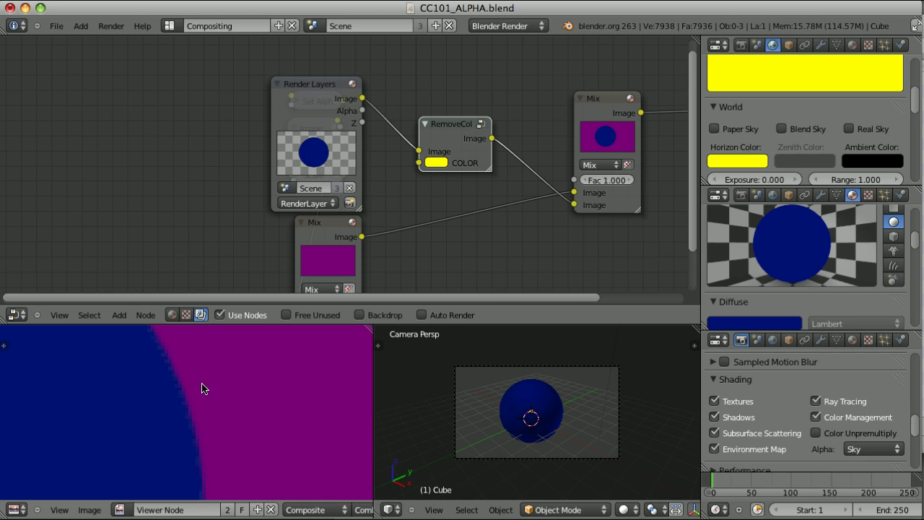
pyautogui.moveTo(534, 235); pyautogui.dragTo(242, 152, button='middle')
pyautogui.press('Tab')
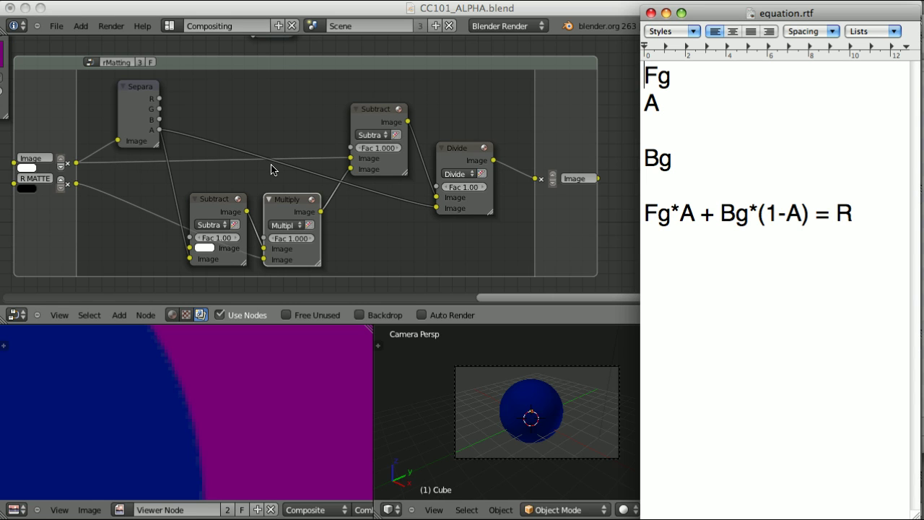
# - Switch to equation.rtf and go over the R, A, Bg and Fg terms of the compositing equation
pyautogui.moveTo(644, 211); pyautogui.dragTo(859, 211)
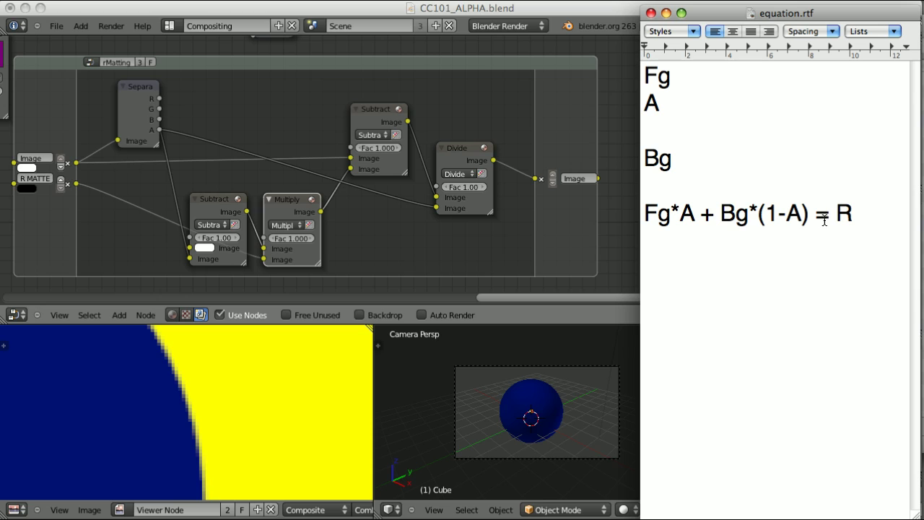
pyautogui.moveTo(835, 211); pyautogui.dragTo(851, 209)
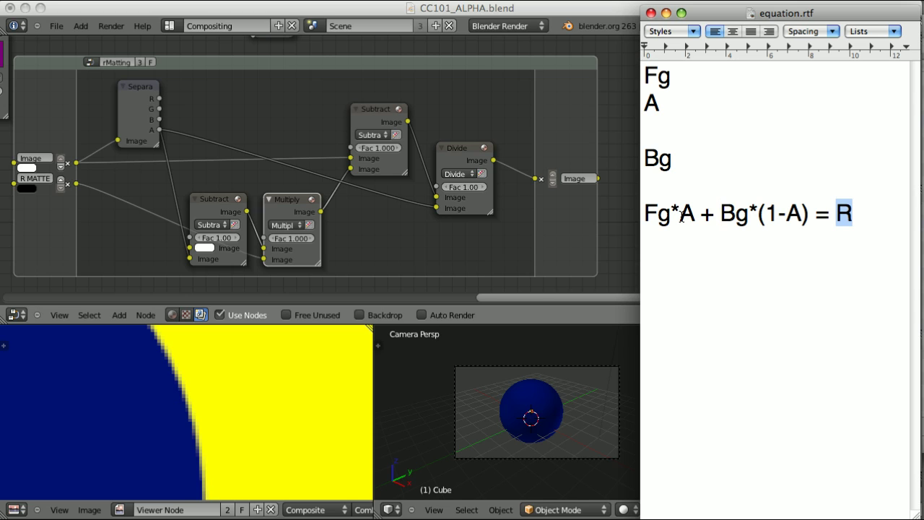
pyautogui.moveTo(680, 215); pyautogui.dragTo(696, 213)
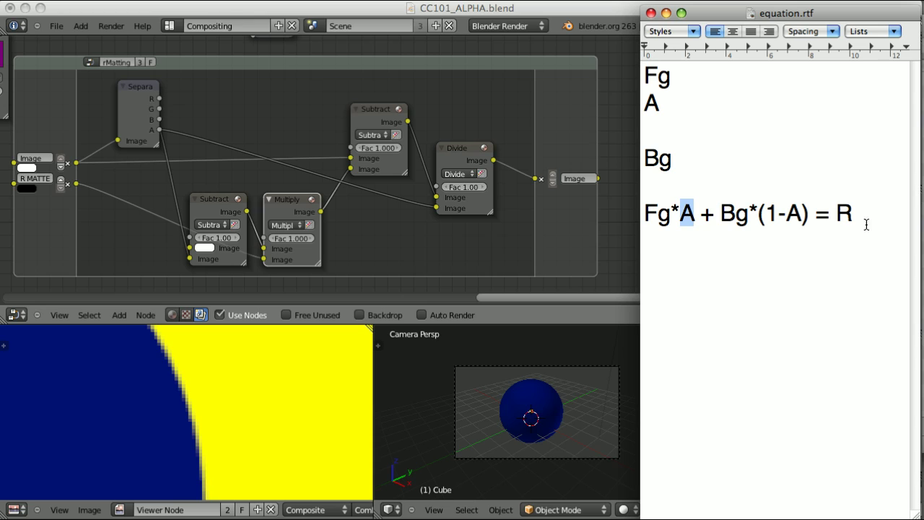
pyautogui.moveTo(720, 214); pyautogui.dragTo(748, 210)
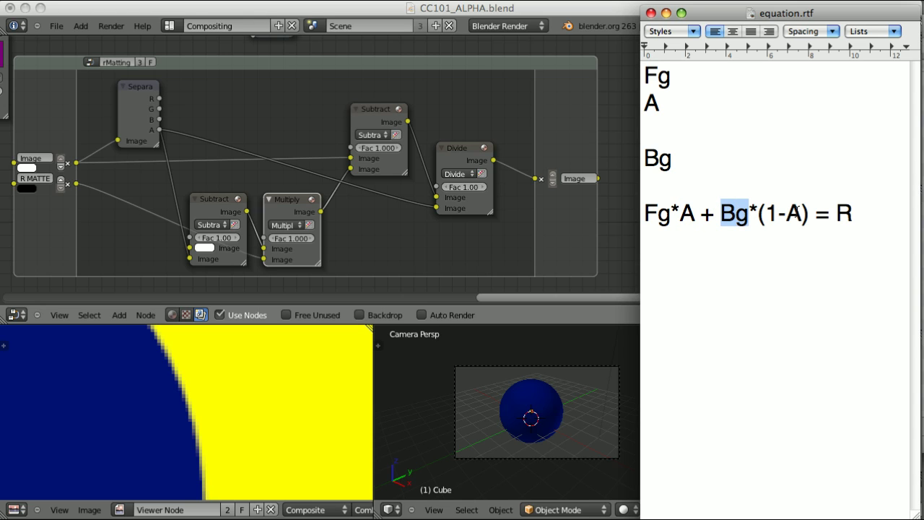
pyautogui.click(677, 213)
pyautogui.moveTo(686, 214); pyautogui.dragTo(854, 211)
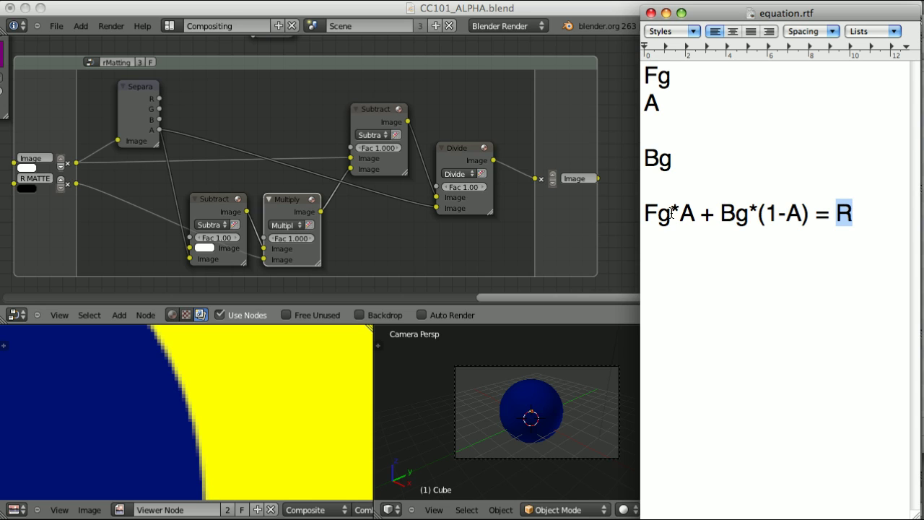
pyautogui.moveTo(670, 214); pyautogui.dragTo(645, 215)
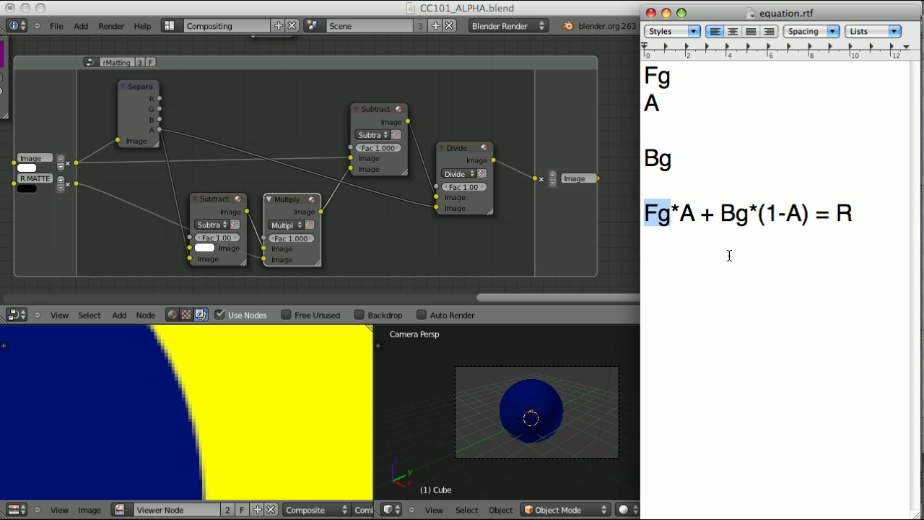
# - Add the line "Fg*A = R - Bg*(1-A)" below the compositing equation, reusing its background term
pyautogui.click(852, 210)
pyautogui.press('Return')
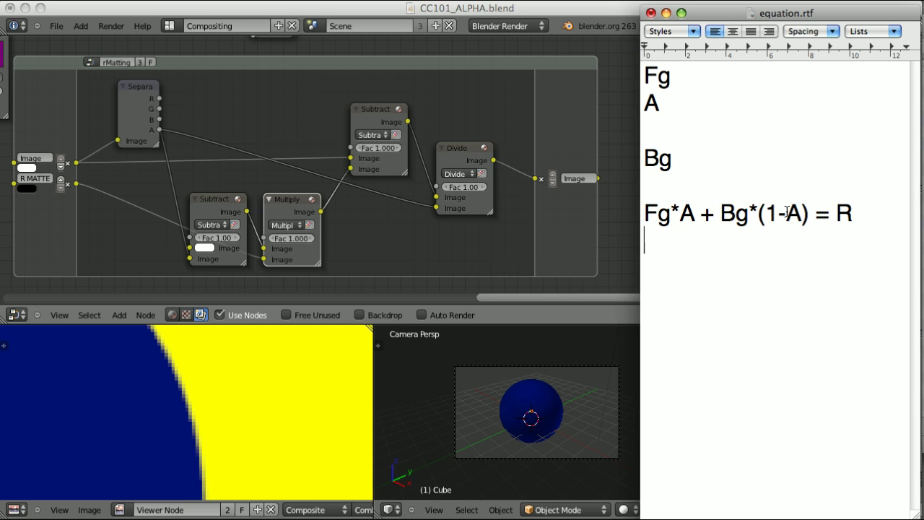
pyautogui.write('Fg*A = R -')
pyautogui.moveTo(722, 214); pyautogui.dragTo(806, 214)
pyautogui.press('super+c')
pyautogui.click(766, 245)
pyautogui.press('super+v')
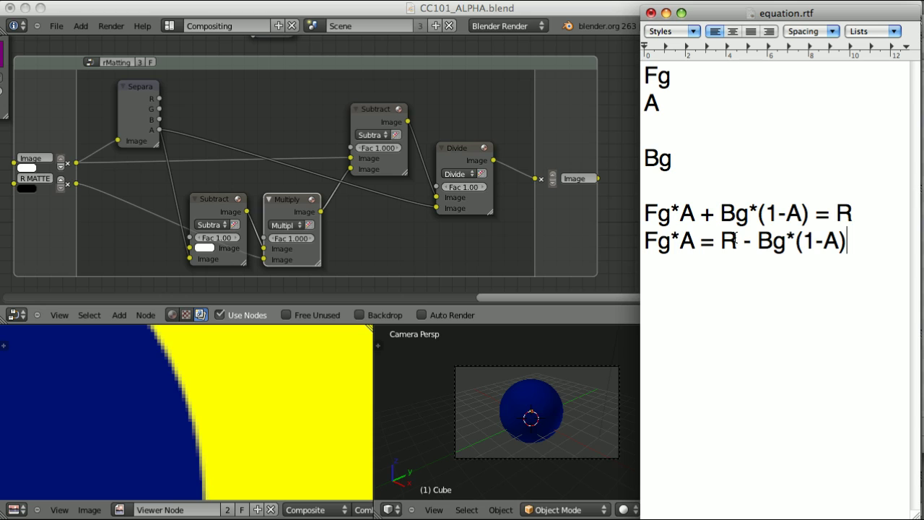
# - Add a third line that solves for the foreground: "Fg = (R - Bg*(1-A)) / A"
pyautogui.press('Return')
pyautogui.write('Fg =')
pyautogui.moveTo(721, 240); pyautogui.dragTo(846, 242)
pyautogui.press('super+c')
pyautogui.click(715, 269)
pyautogui.write('(')
pyautogui.press('super+v')
pyautogui.write(') / A')
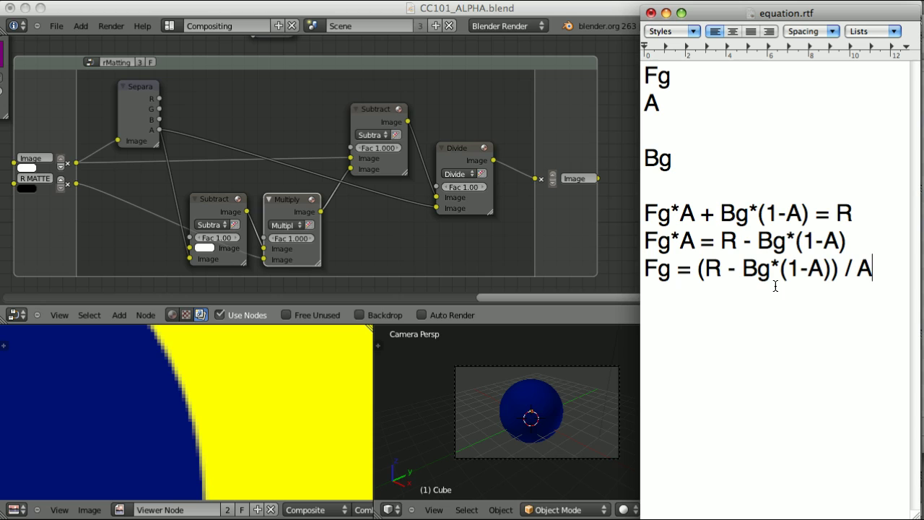
# - Compare the solved formula's 1-A, Bg*(1-A) and R - Bg*(1-A) parts with the Separate, Subtract, Multiply and Divide nodes in the group
pyautogui.moveTo(696, 270); pyautogui.dragTo(885, 268)
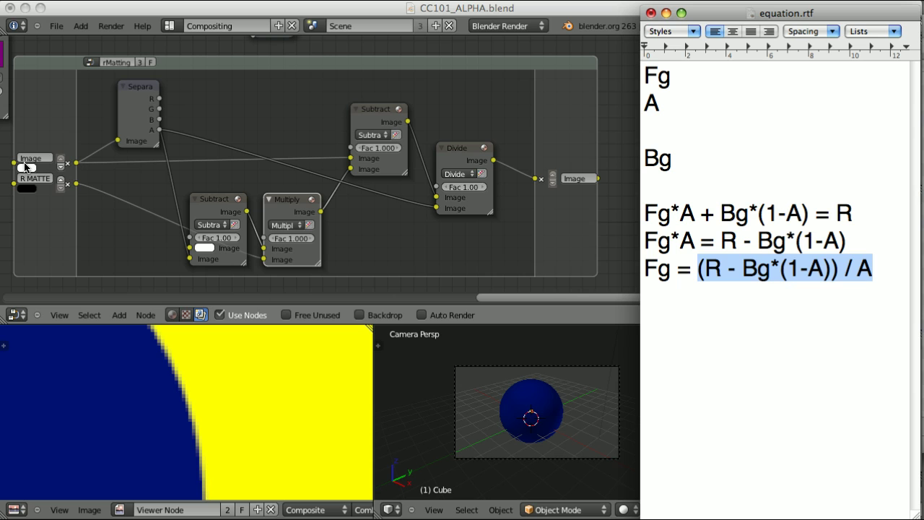
pyautogui.click(141, 104)
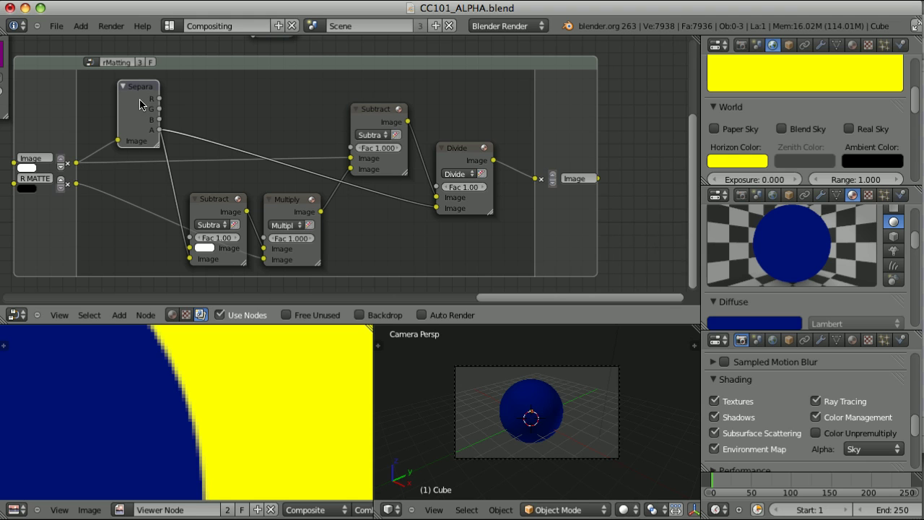
pyautogui.press('super+Tab')
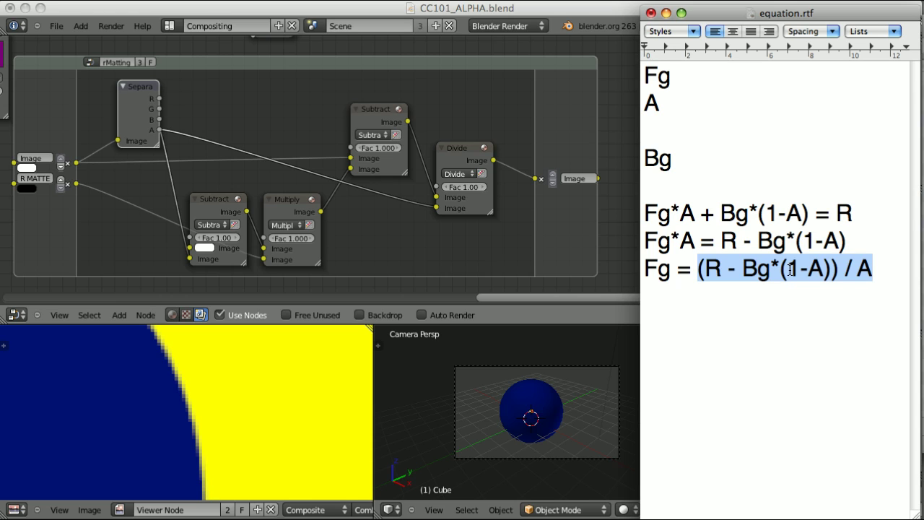
pyautogui.moveTo(787, 270); pyautogui.dragTo(826, 268)
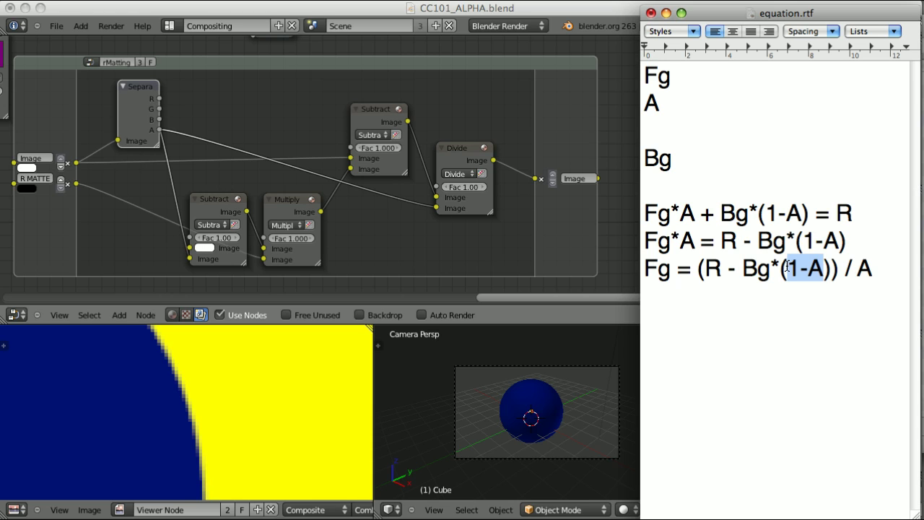
pyautogui.moveTo(747, 269); pyautogui.dragTo(831, 269)
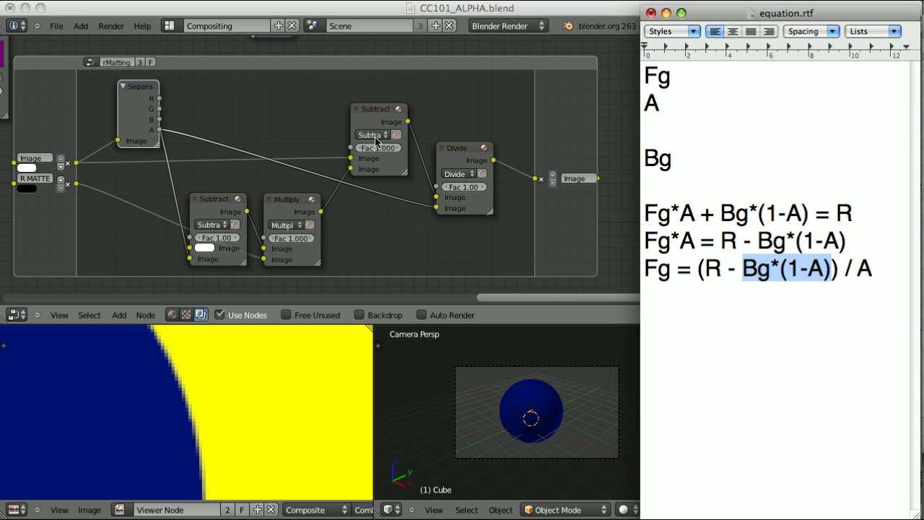
pyautogui.moveTo(697, 269); pyautogui.dragTo(829, 273)
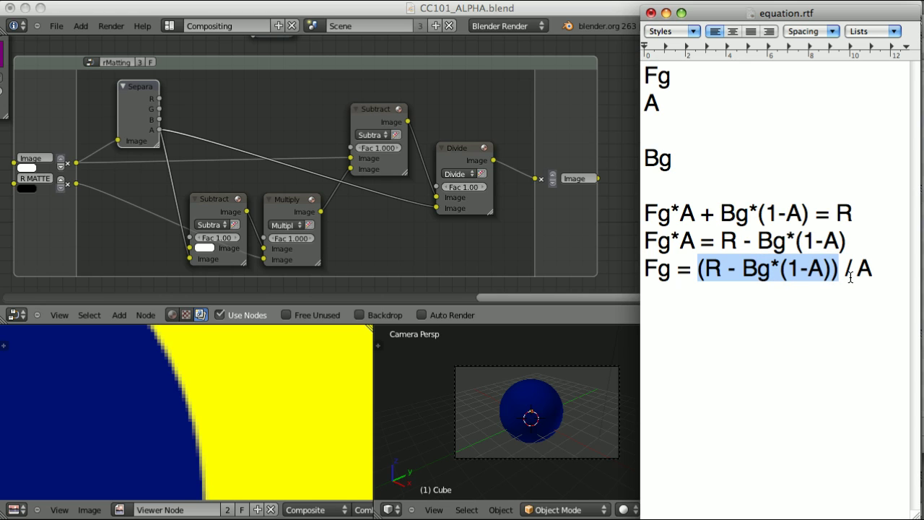